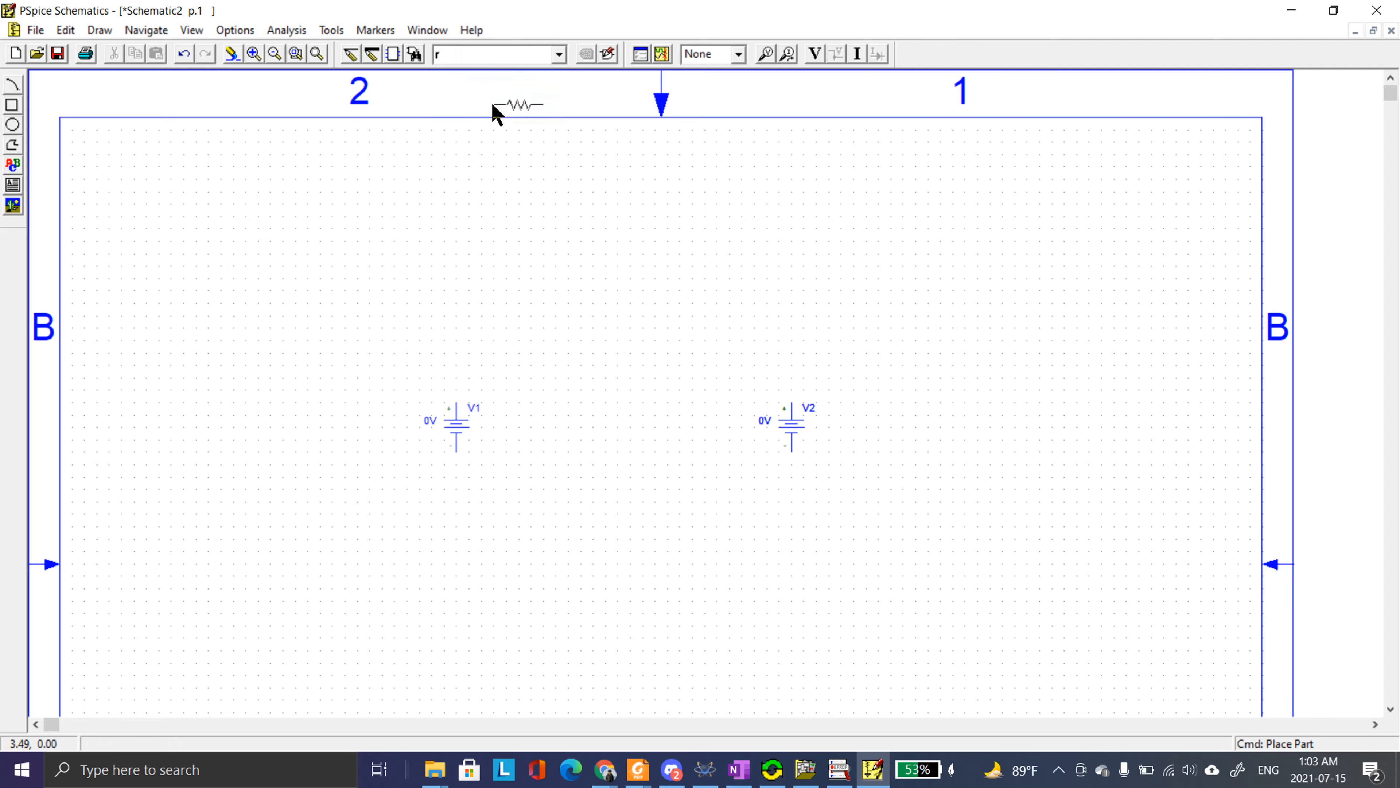
- Place resistors R1 and R2 horizontally above the gap between the two sources, and R3 vertically midway between the sources
left_click(492, 354)
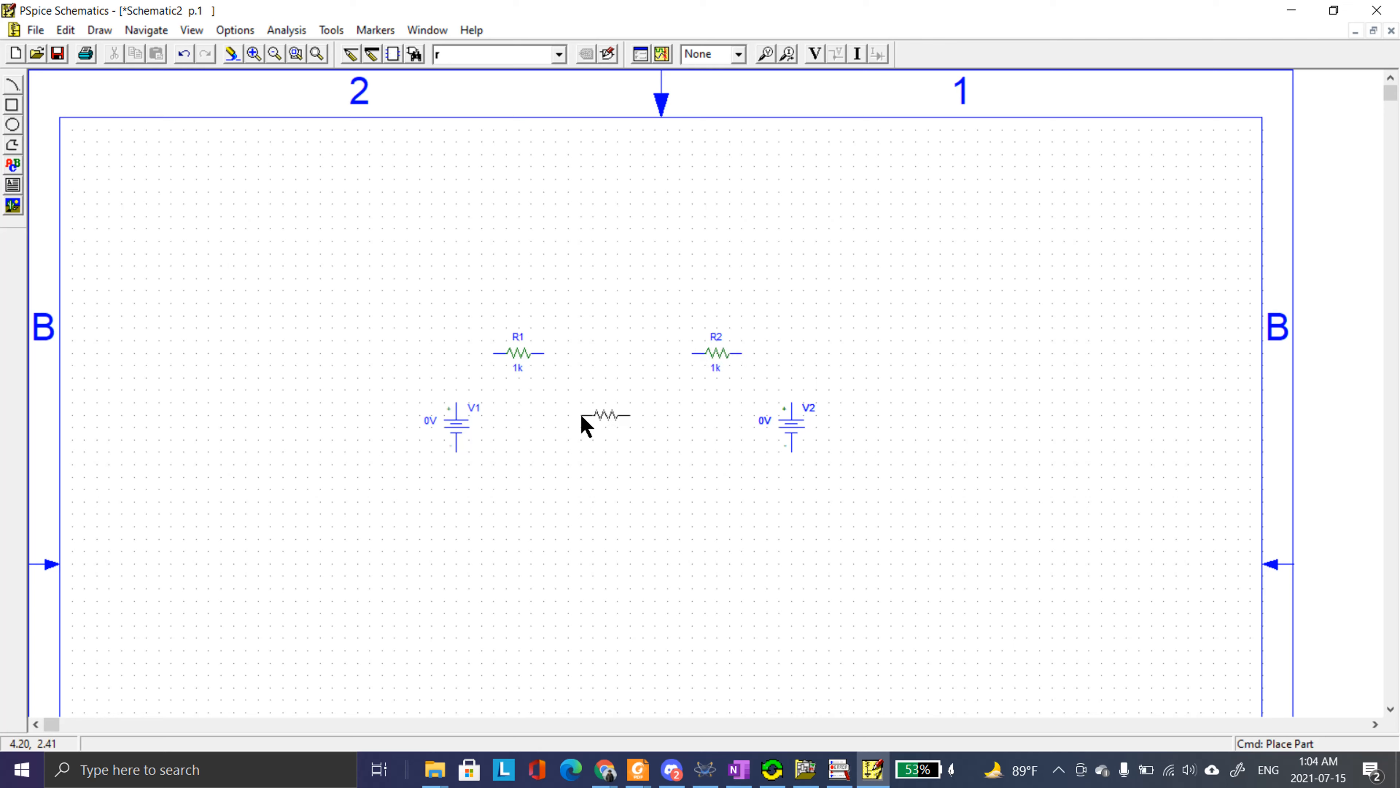
key("ctrl+r")
left_click(617, 429)
key("Escape")
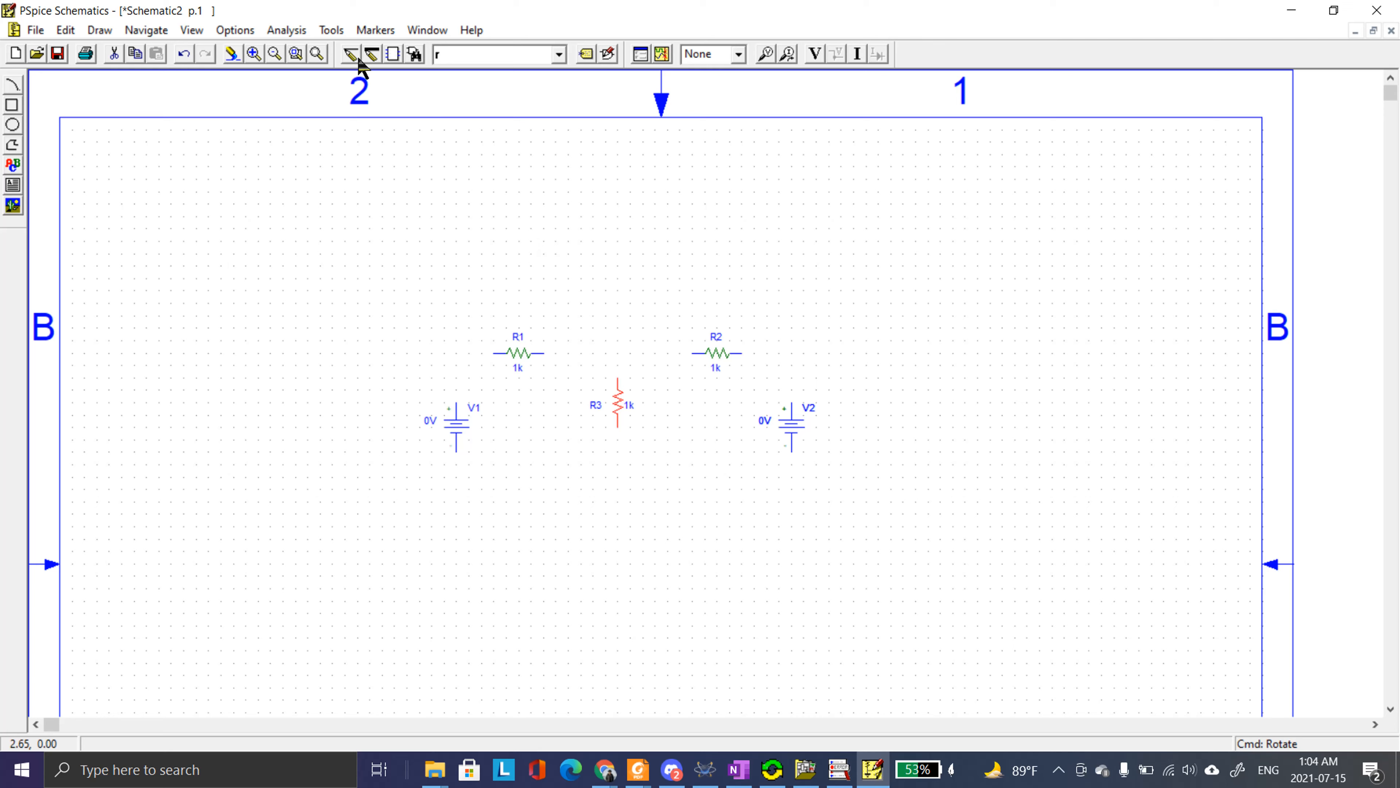
- Place a GND_ANALOG ground symbol below R1, level with the lower ends of the two sources
left_click(558, 55)
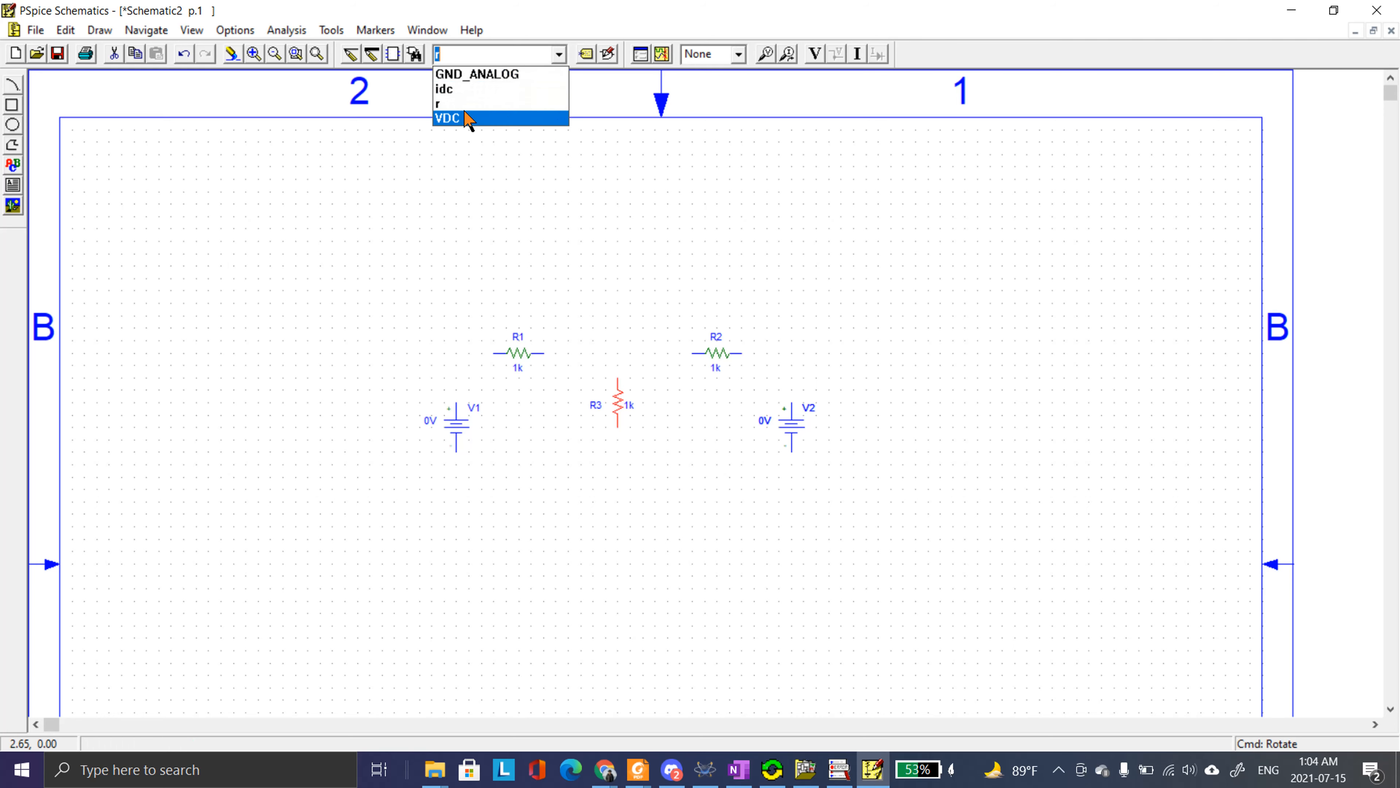
left_click(476, 71)
left_click(519, 465)
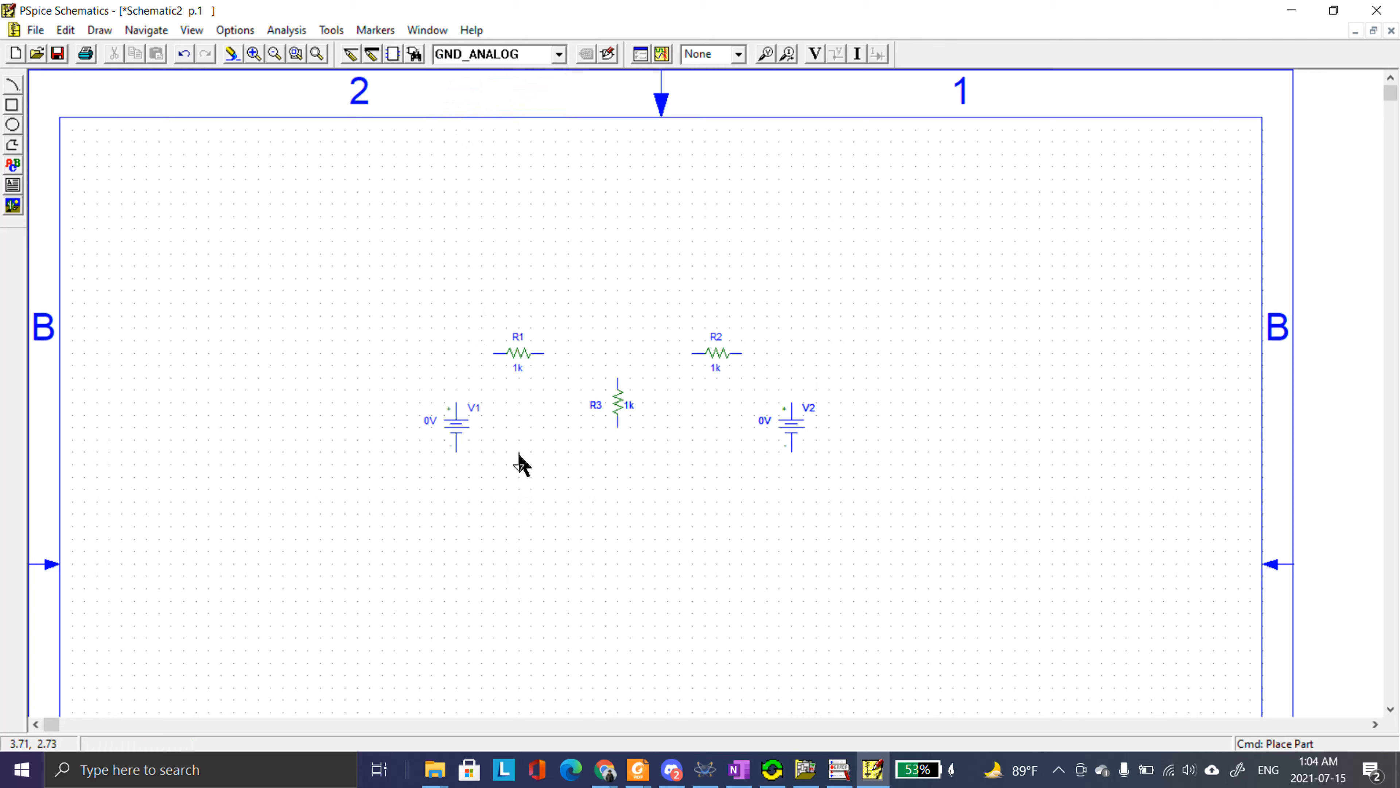
right_click(478, 510)
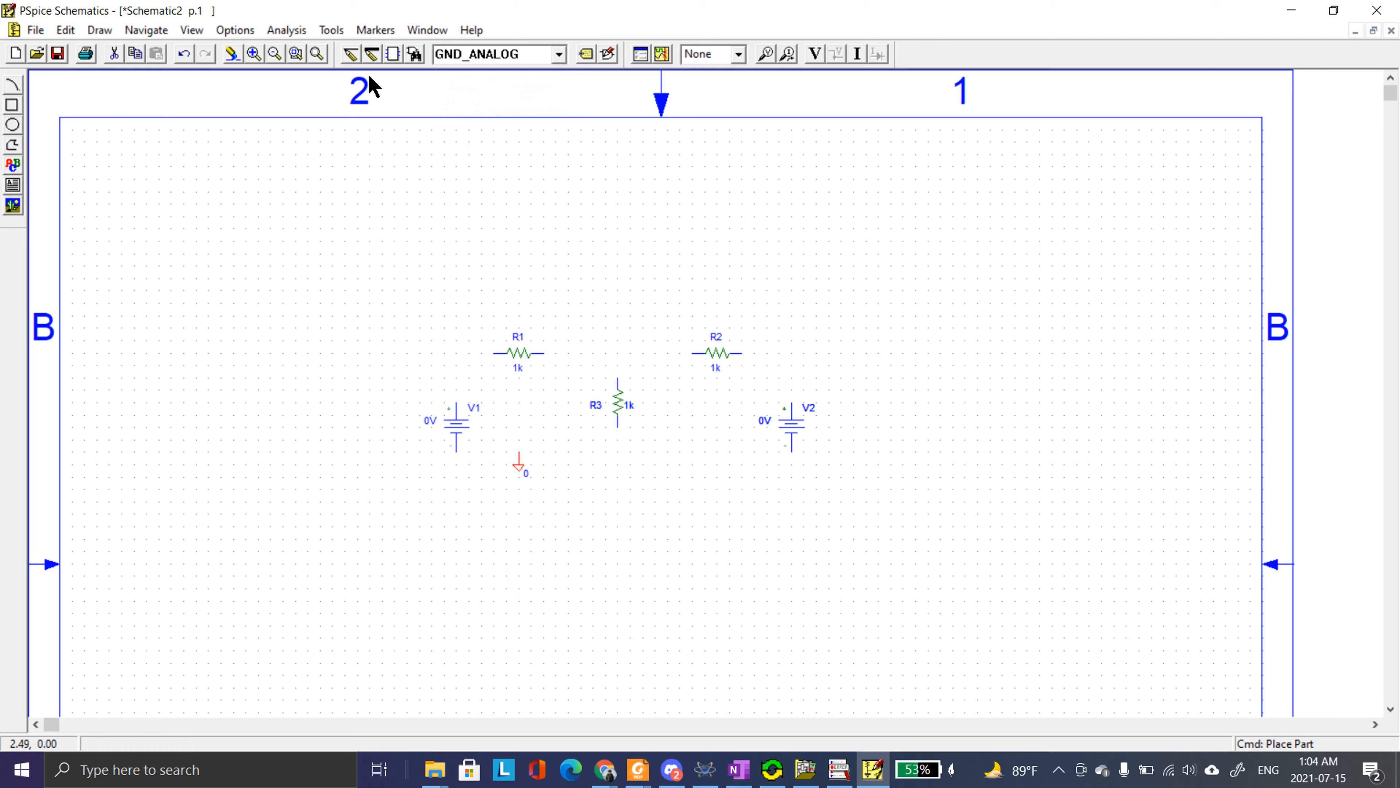
- Wire V1's positive terminal to R1, and join R1's other end to the upper end of R3 and to R2
left_click(351, 54)
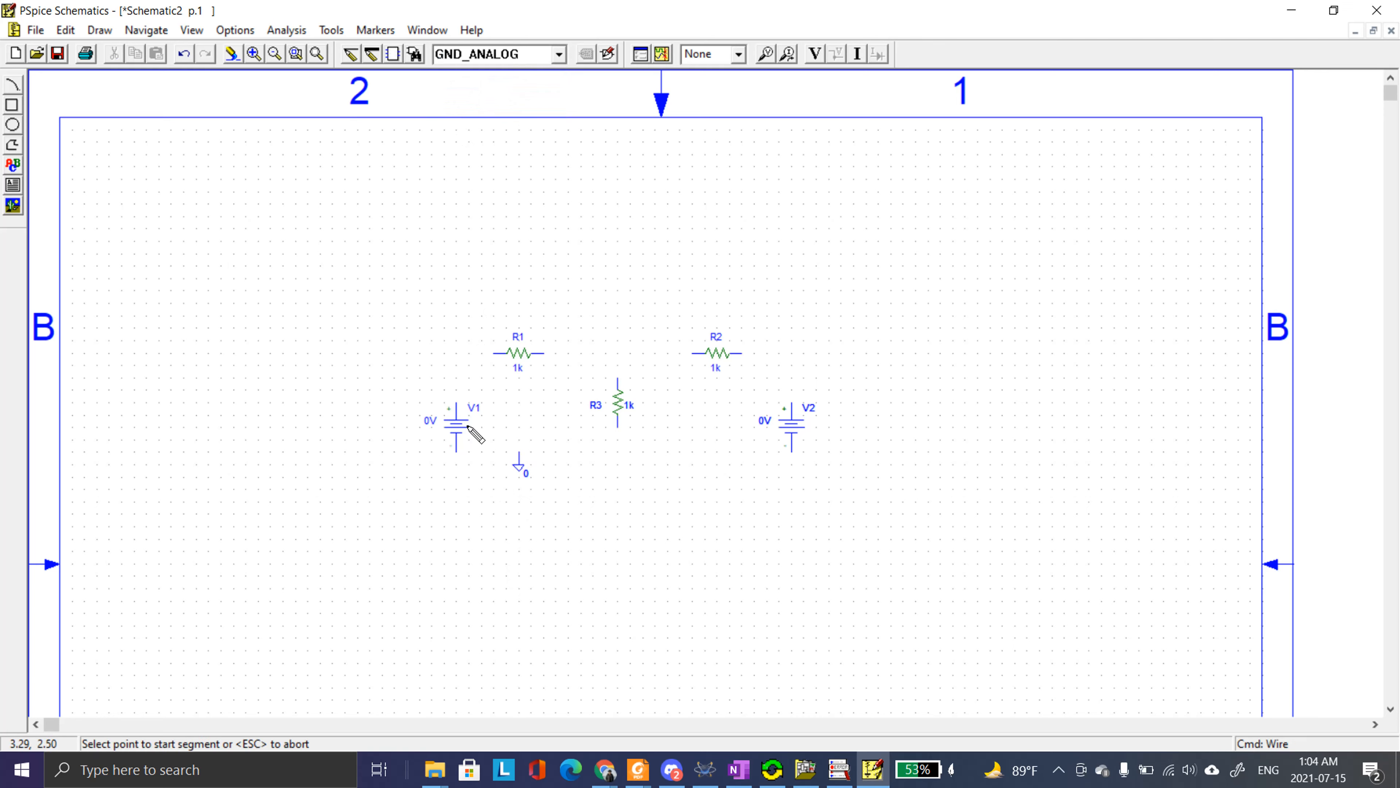
left_click(456, 407)
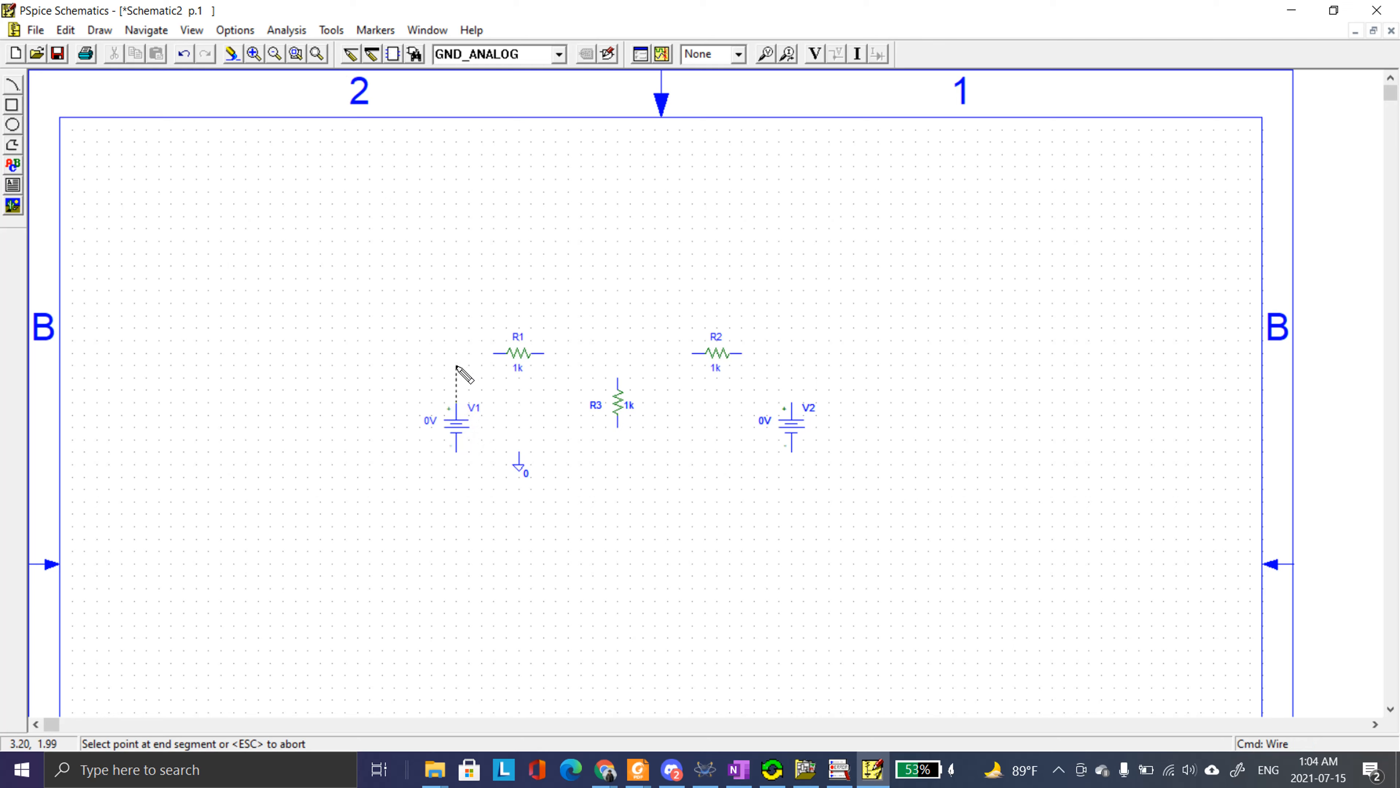
left_click(494, 357)
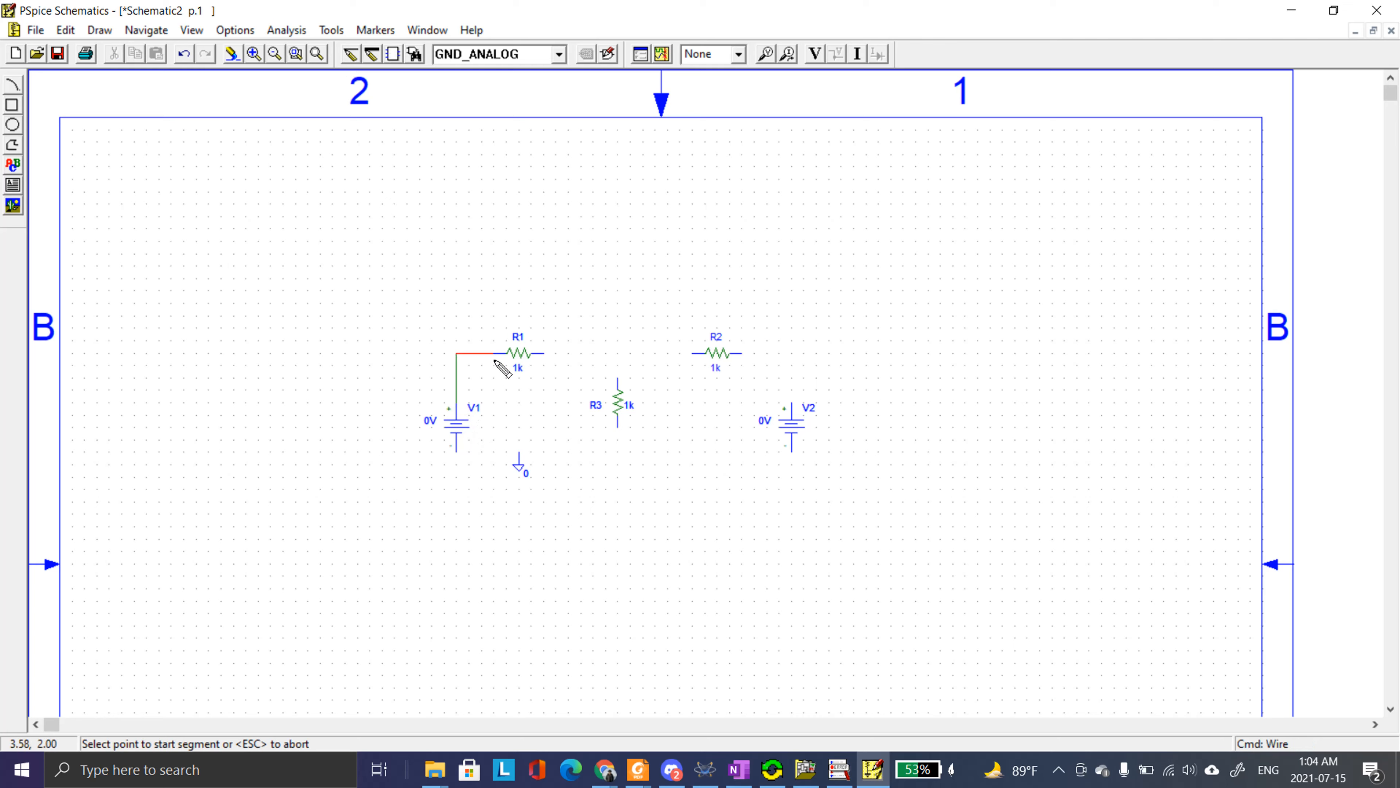
left_click(544, 354)
left_click(618, 354)
left_click(618, 353)
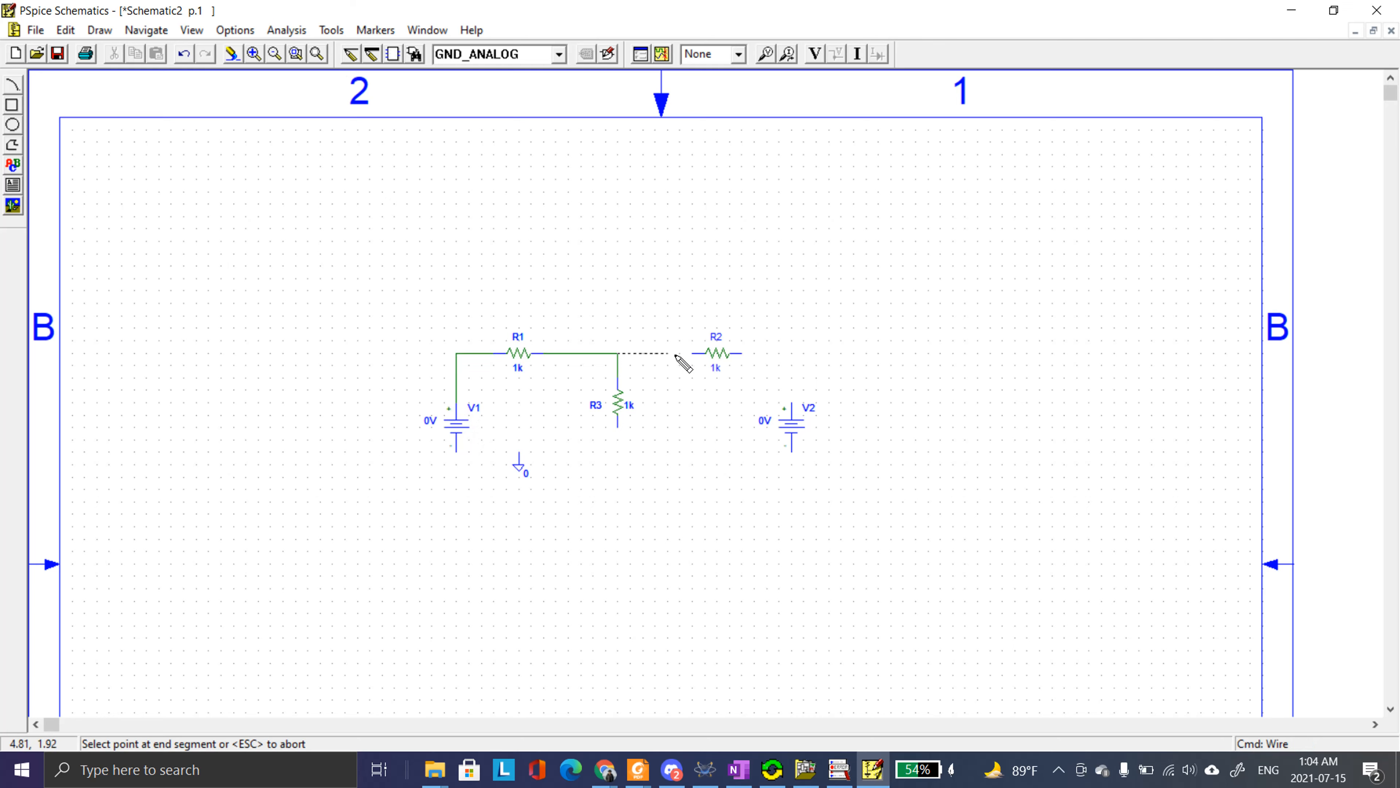
left_click(693, 354)
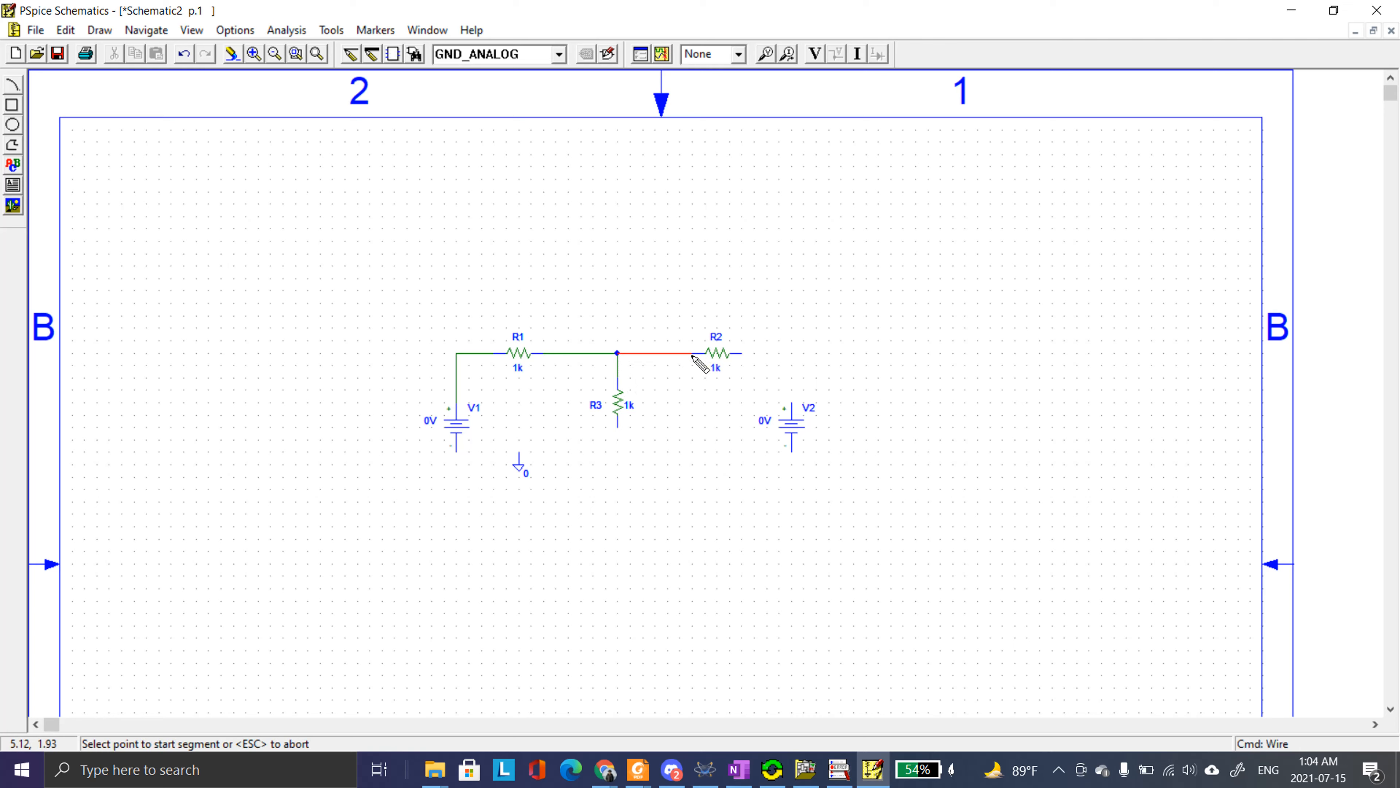
- Wire R2 to V2's positive terminal, and connect both sources' negative terminals and R3's lower end to ground
left_click(743, 355)
left_click(792, 406)
left_click(791, 451)
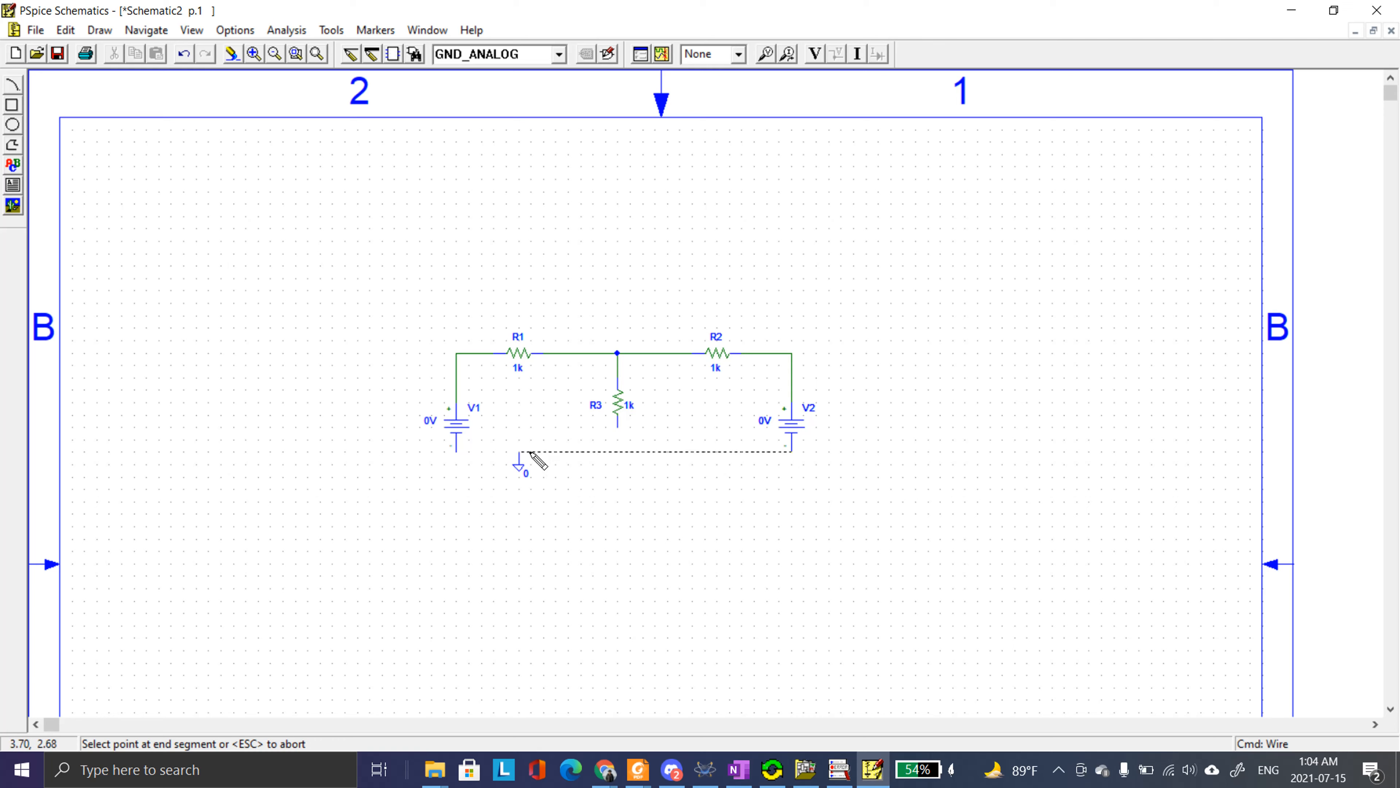
left_click(456, 451)
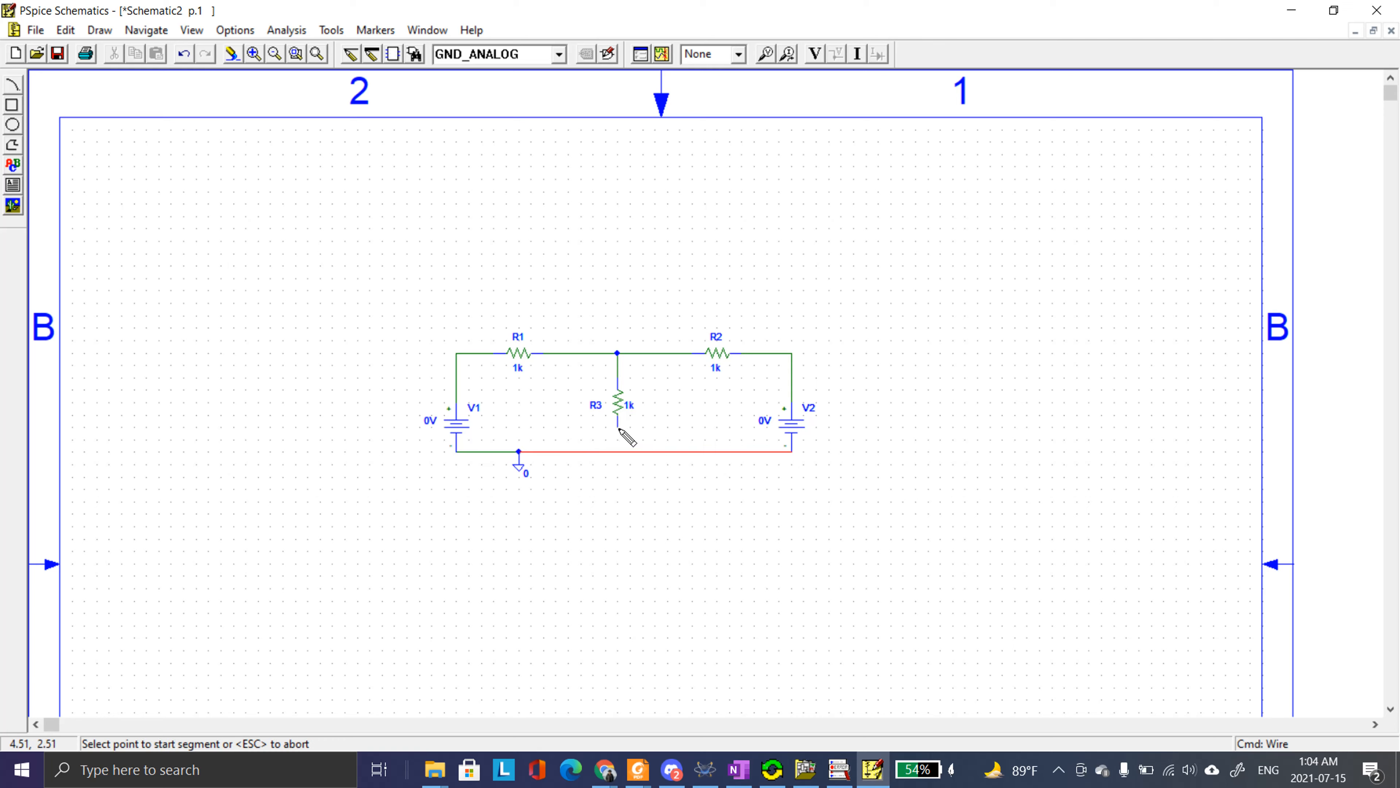
left_click(618, 429)
left_click(618, 451)
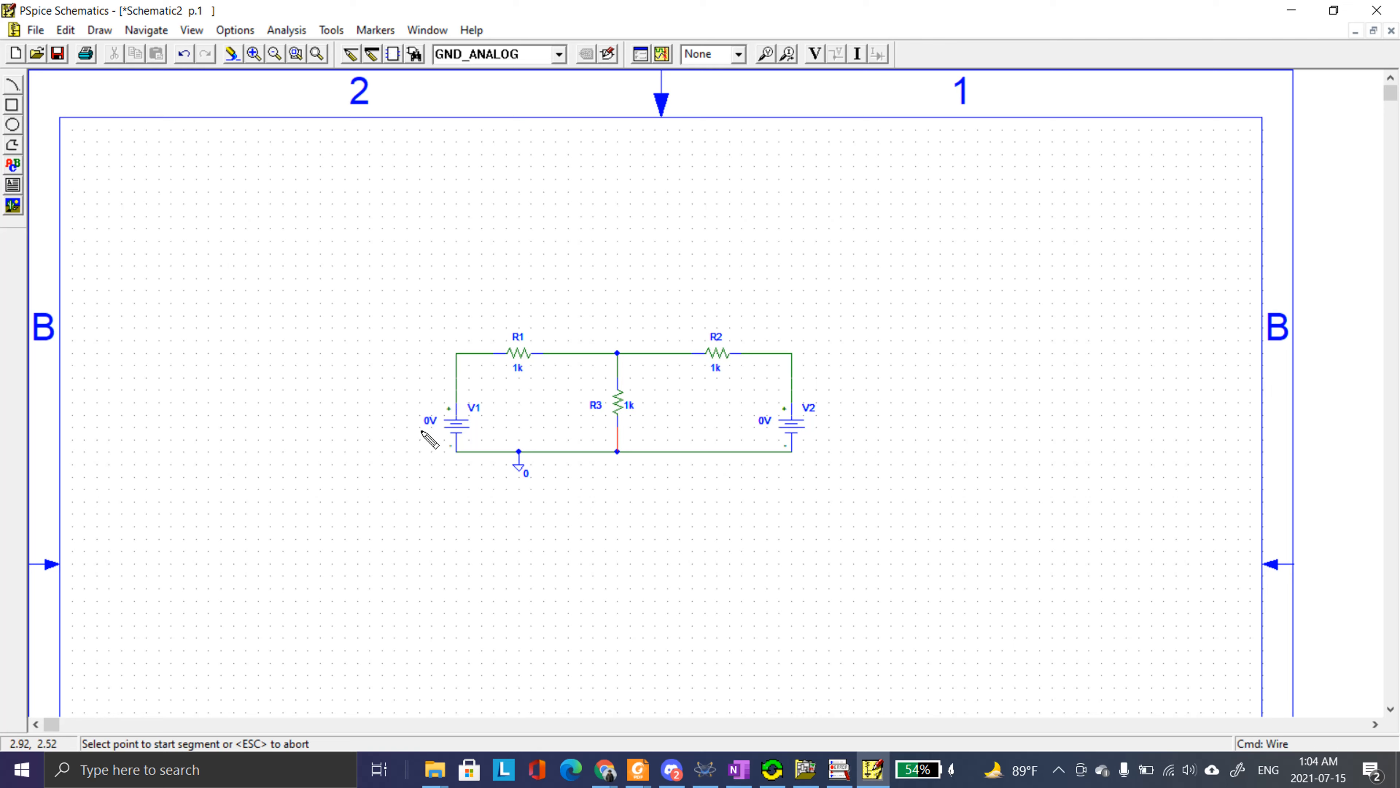
- Set the resistance of R1 to 300
left_click(520, 372)
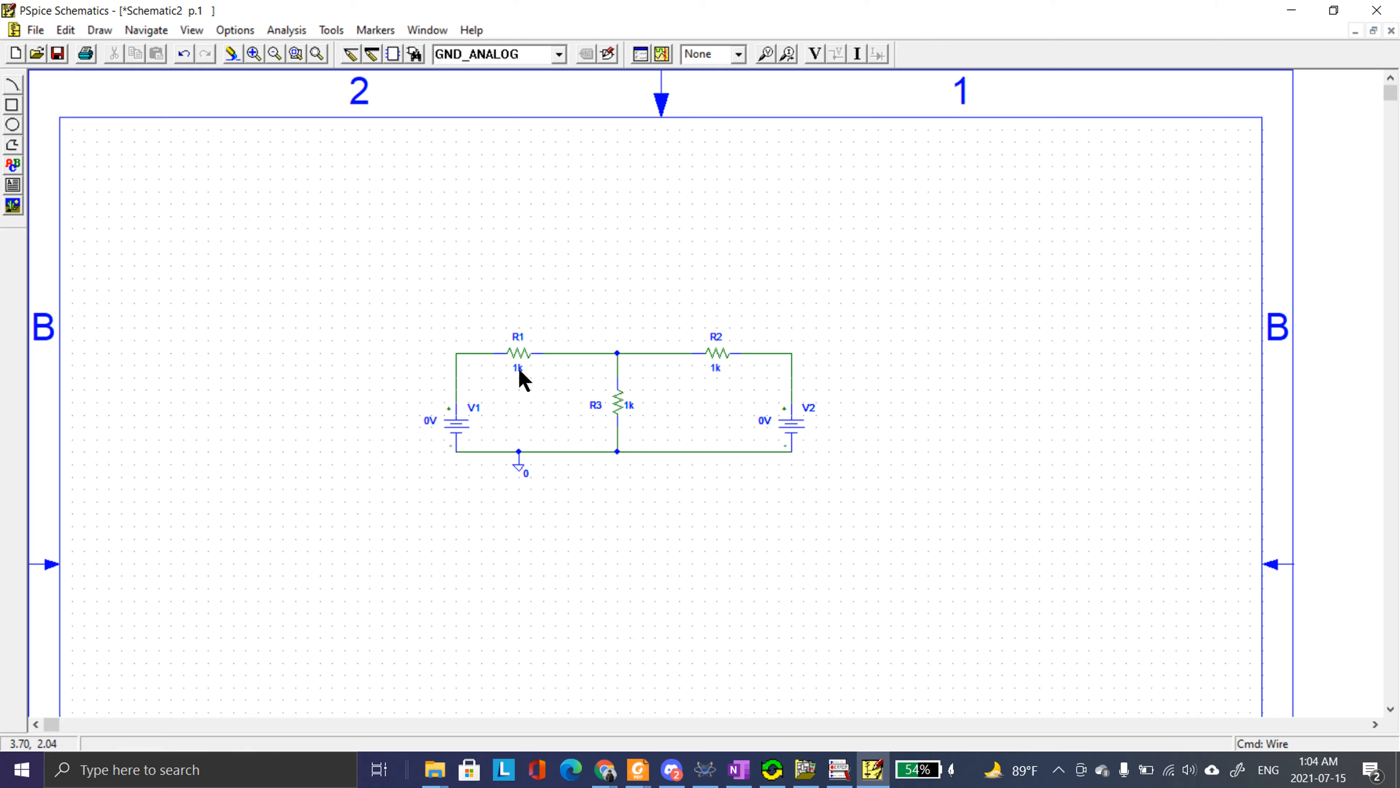
double_click(519, 371)
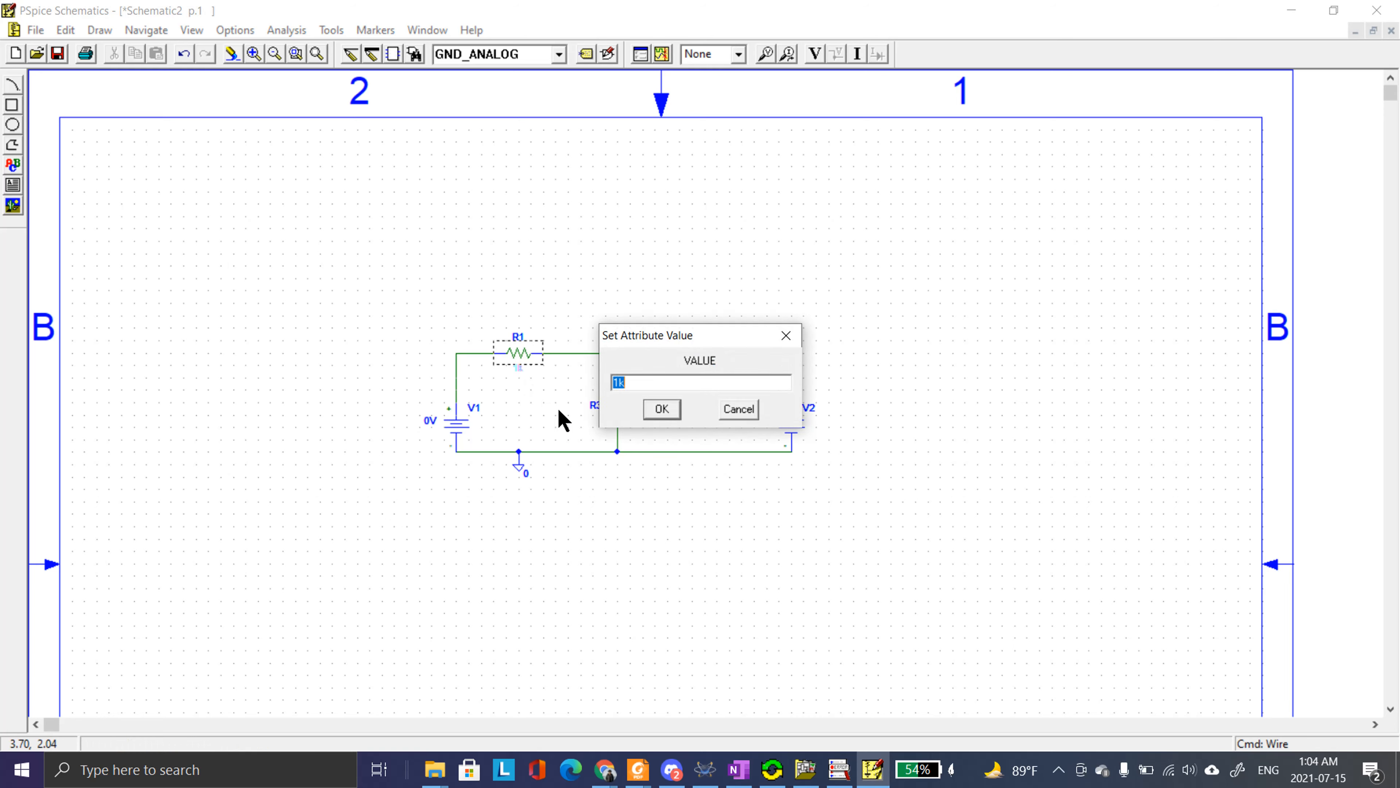
type("300")
key("Return")
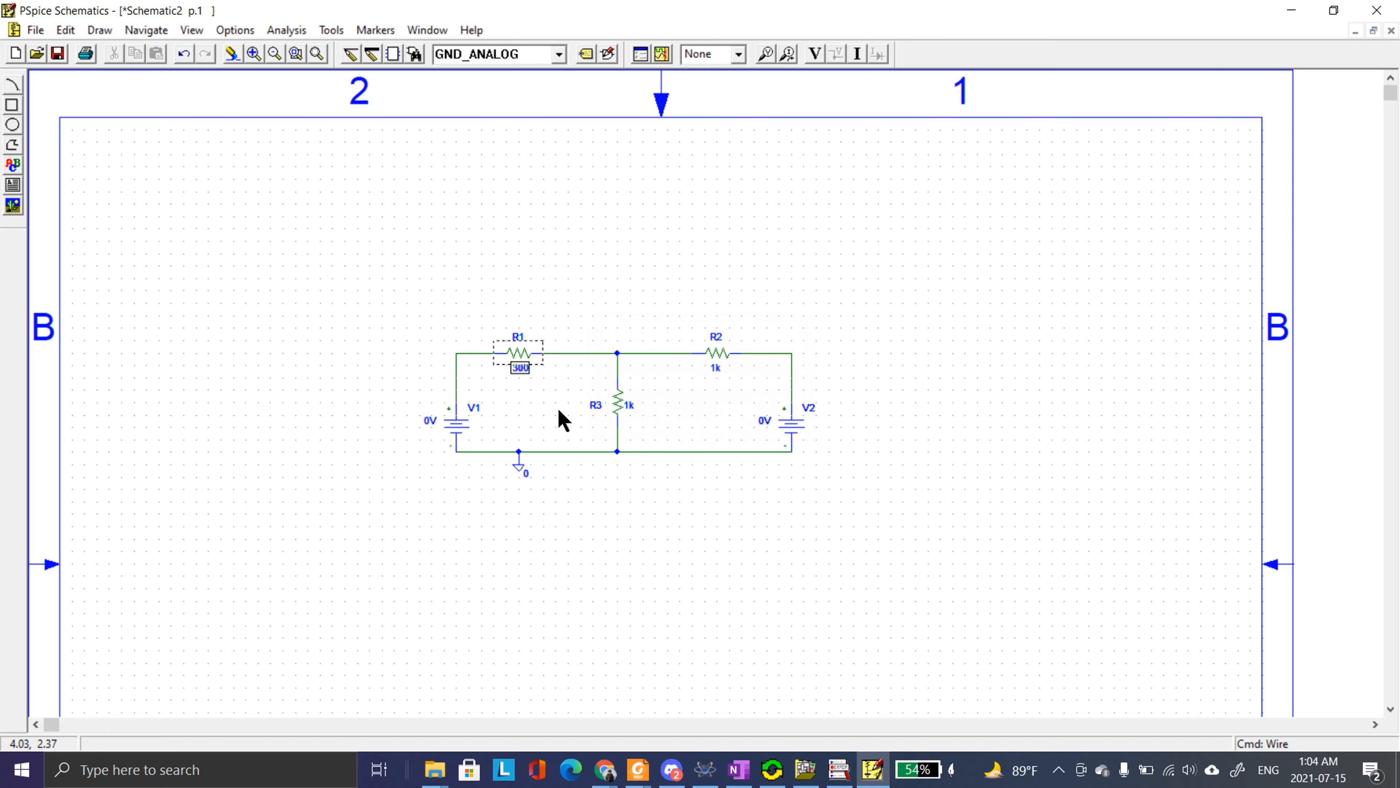
- Set the resistance of R2 to 400 and of R3 to 700
left_click(713, 365)
double_click(713, 365)
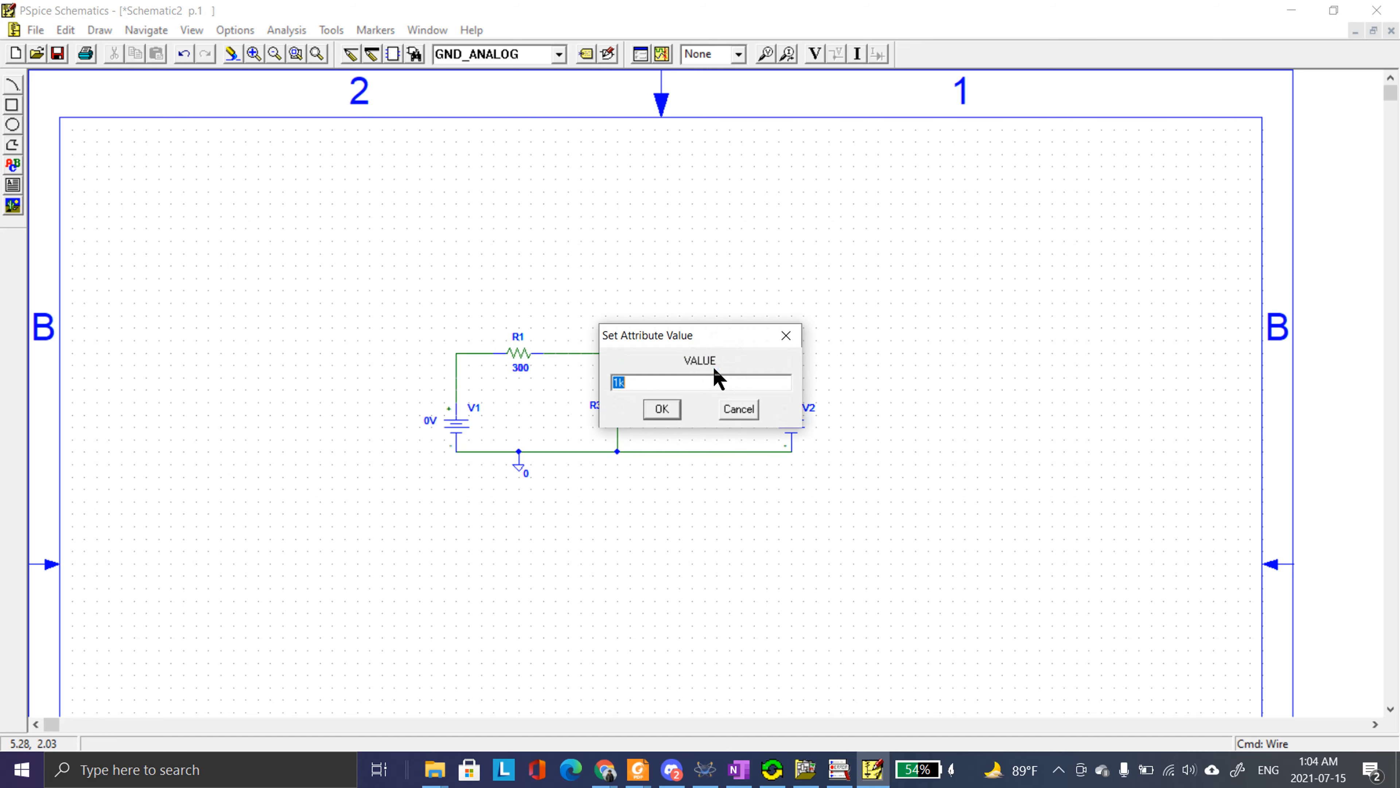
type("400")
key("Return")
double_click(626, 408)
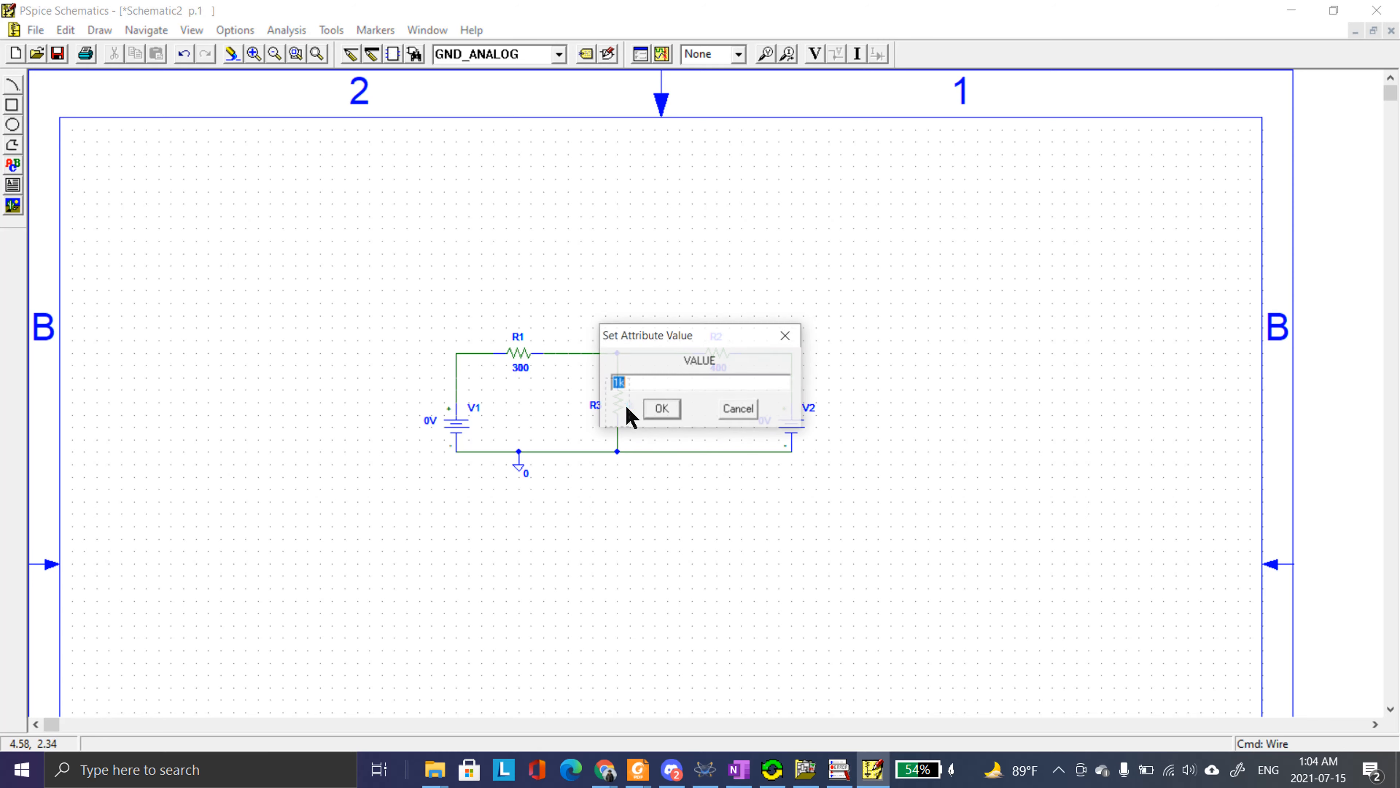
type("700")
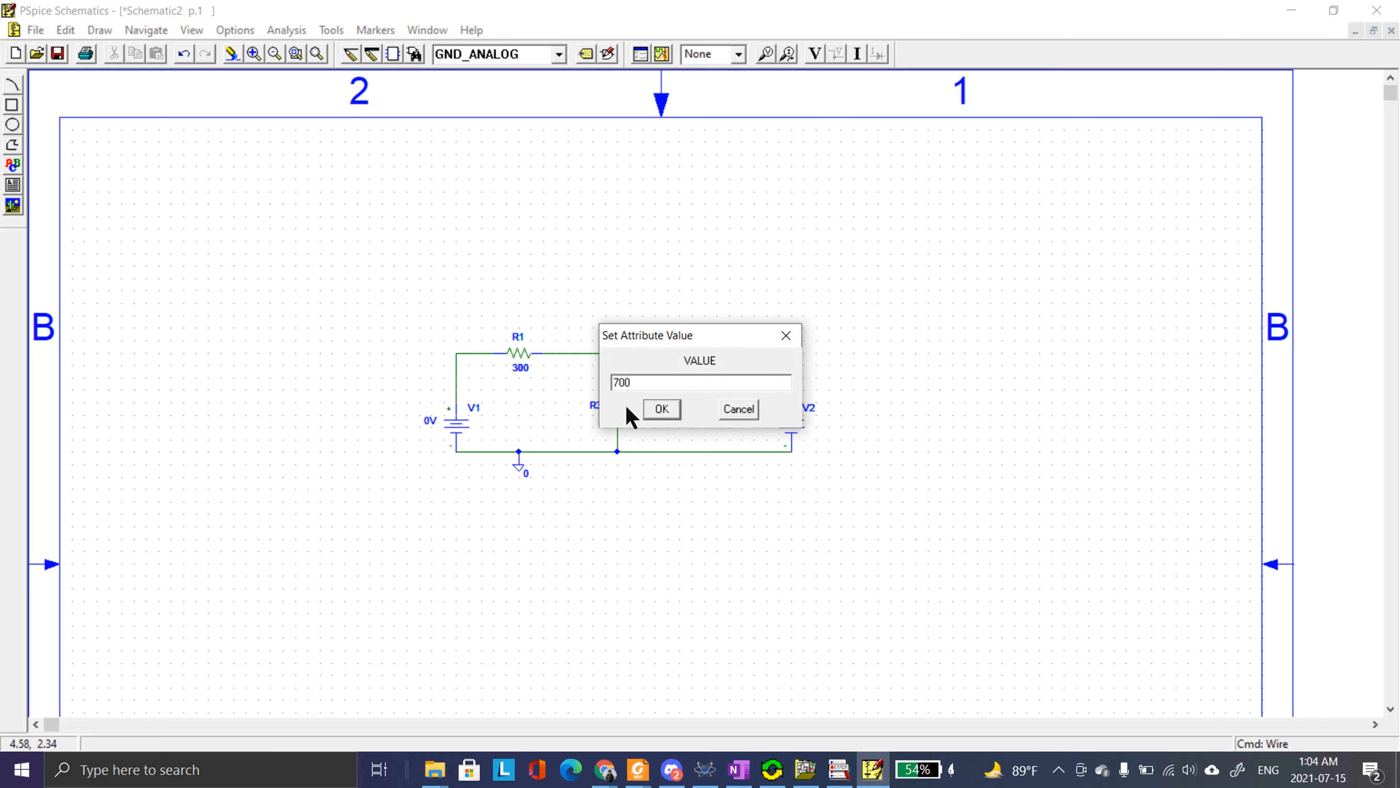
key("Return")
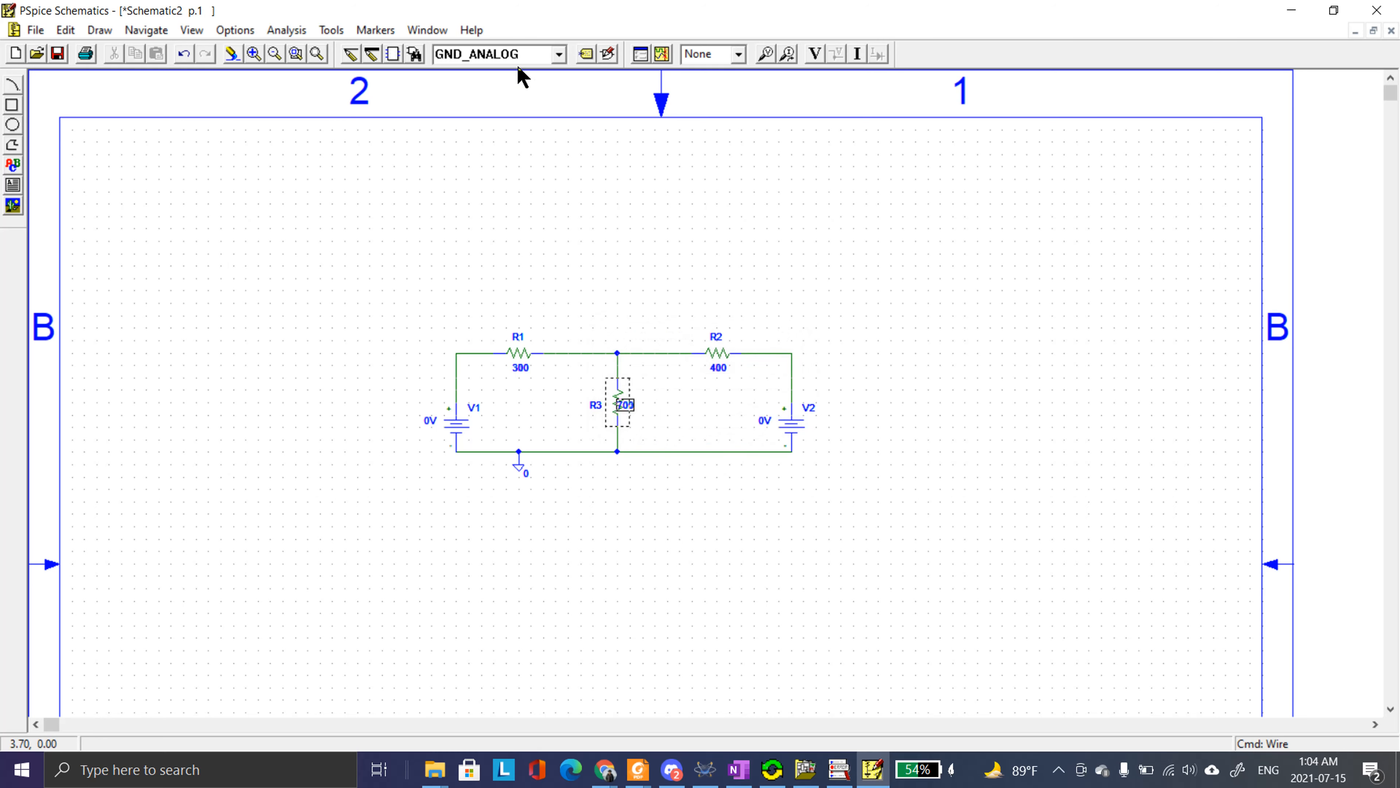
- Set the DC value of voltage source V1 to 10
left_click(317, 54)
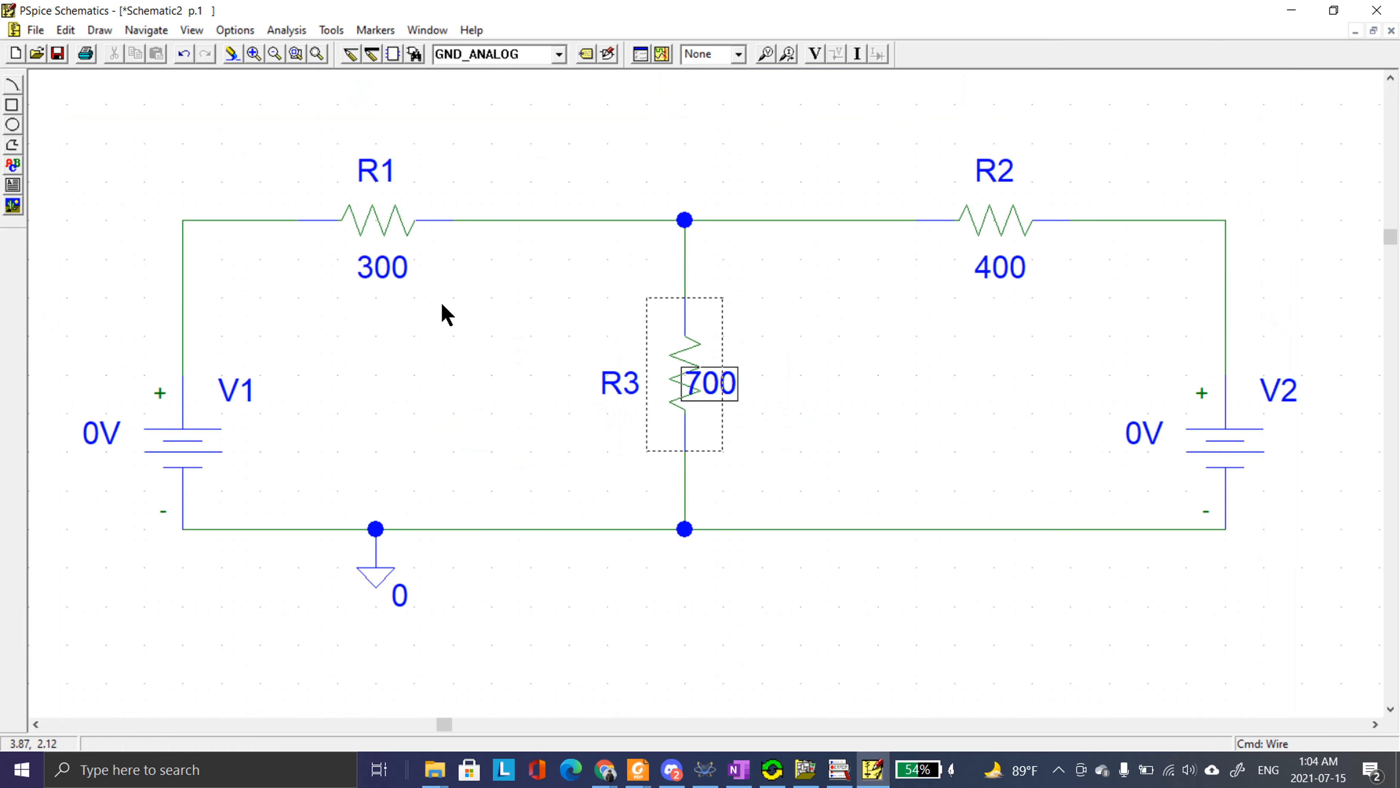
left_click(288, 469)
left_click(103, 442)
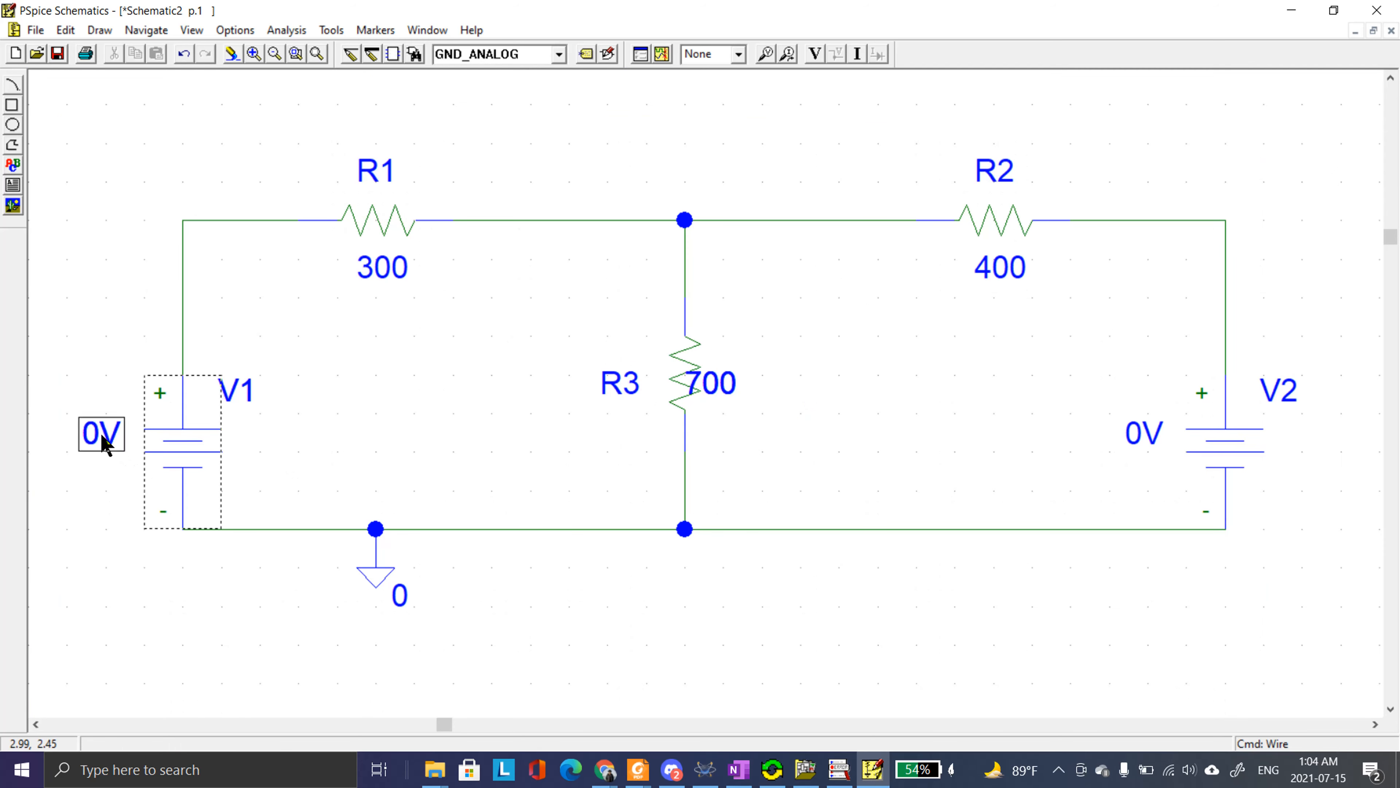
double_click(103, 442)
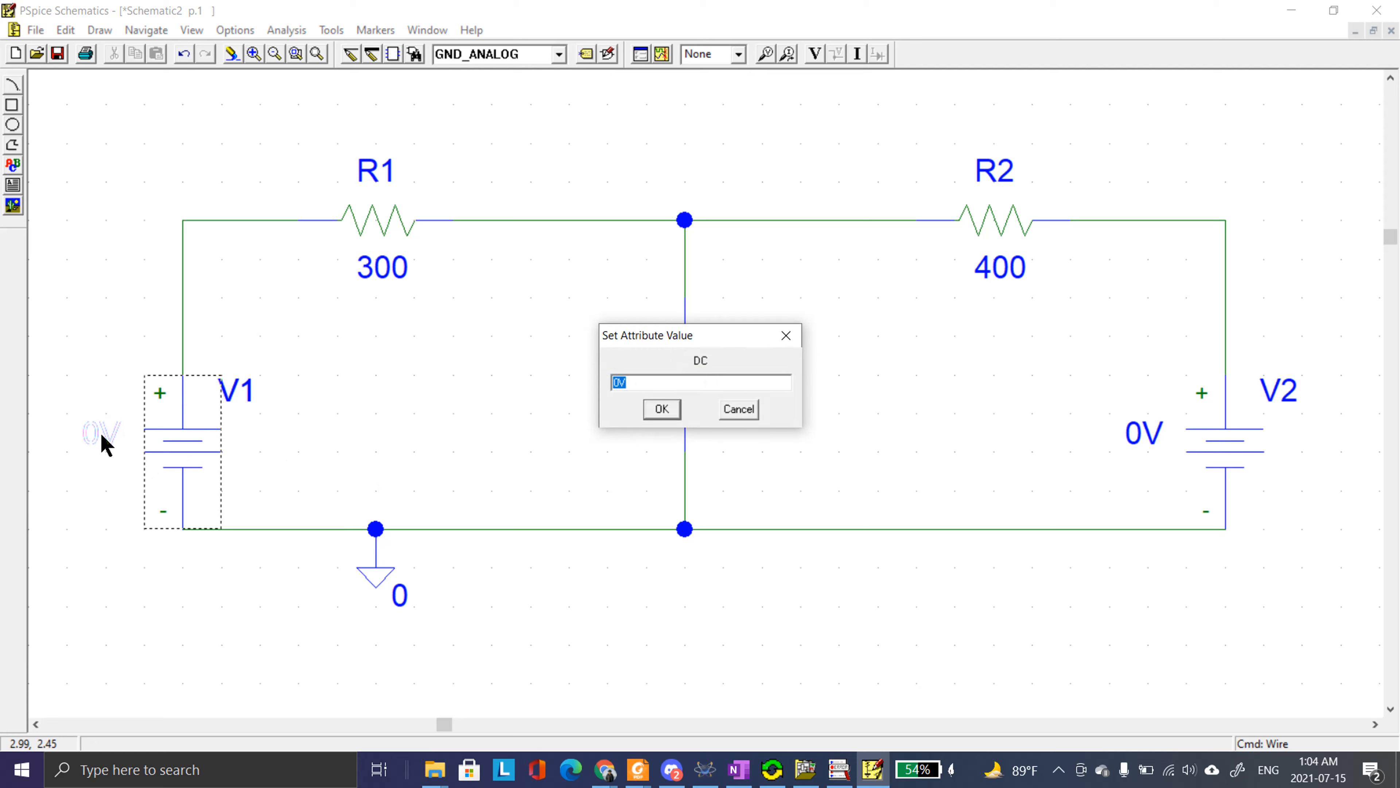
type("10")
key("Return")
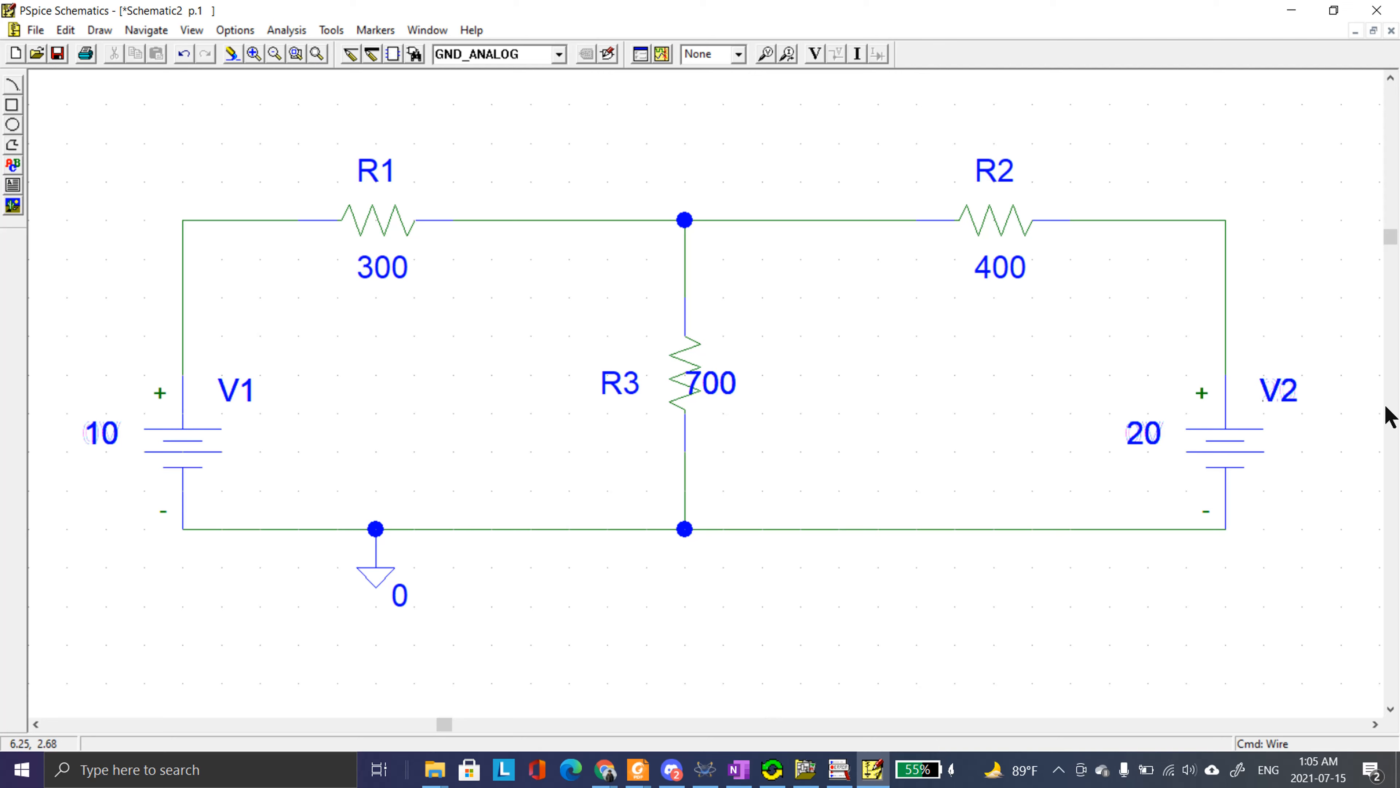
- Set the DC value of voltage source V2 to 0
double_click(1163, 433)
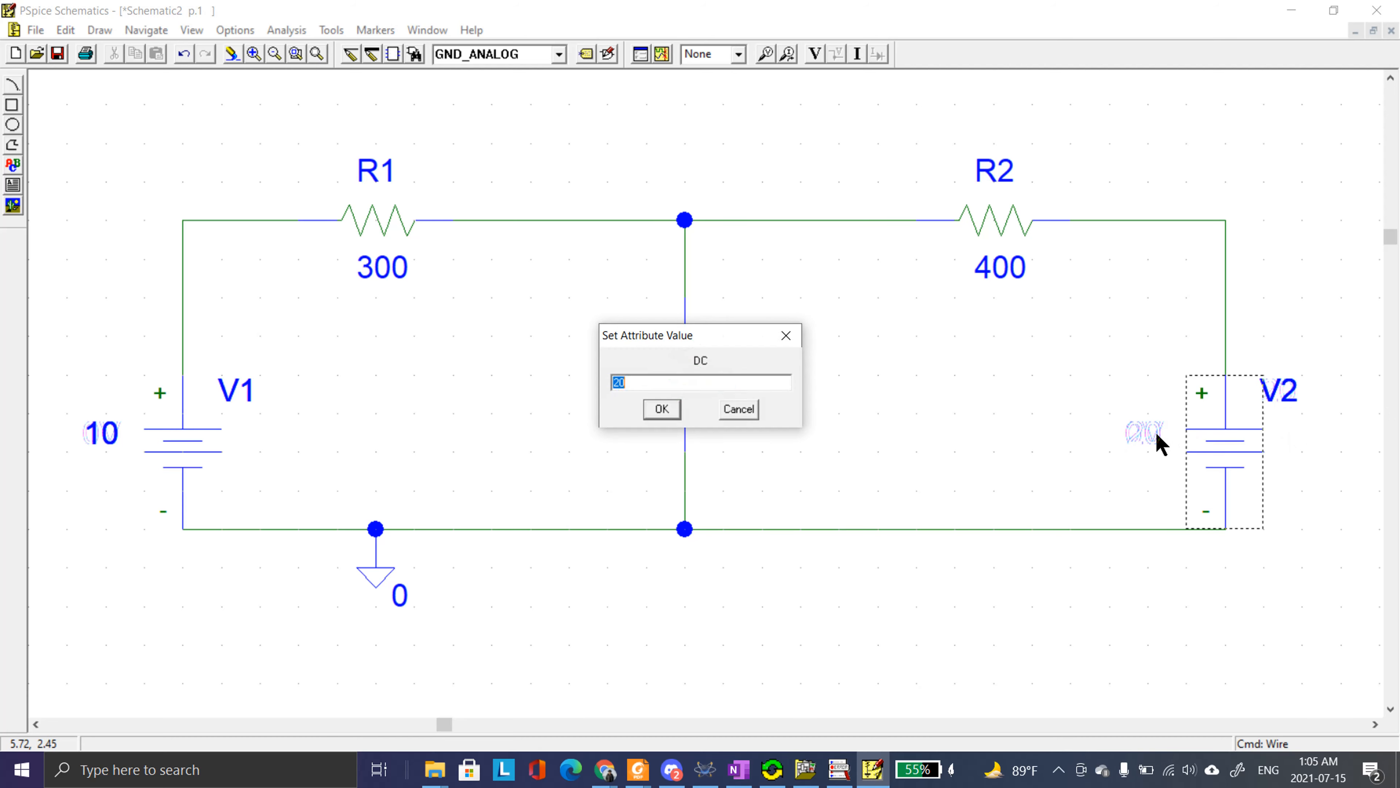
type("0")
key("Return")
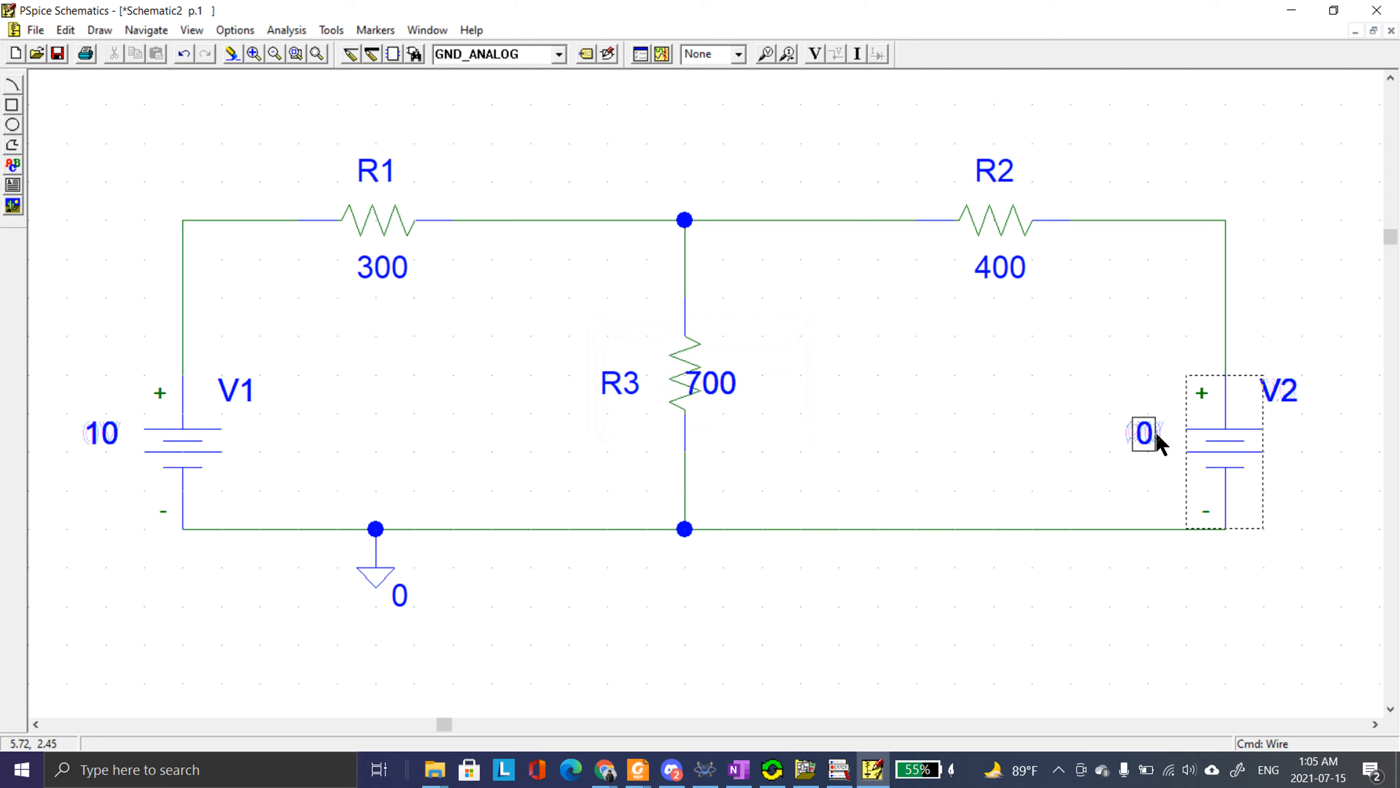
left_click(1157, 616)
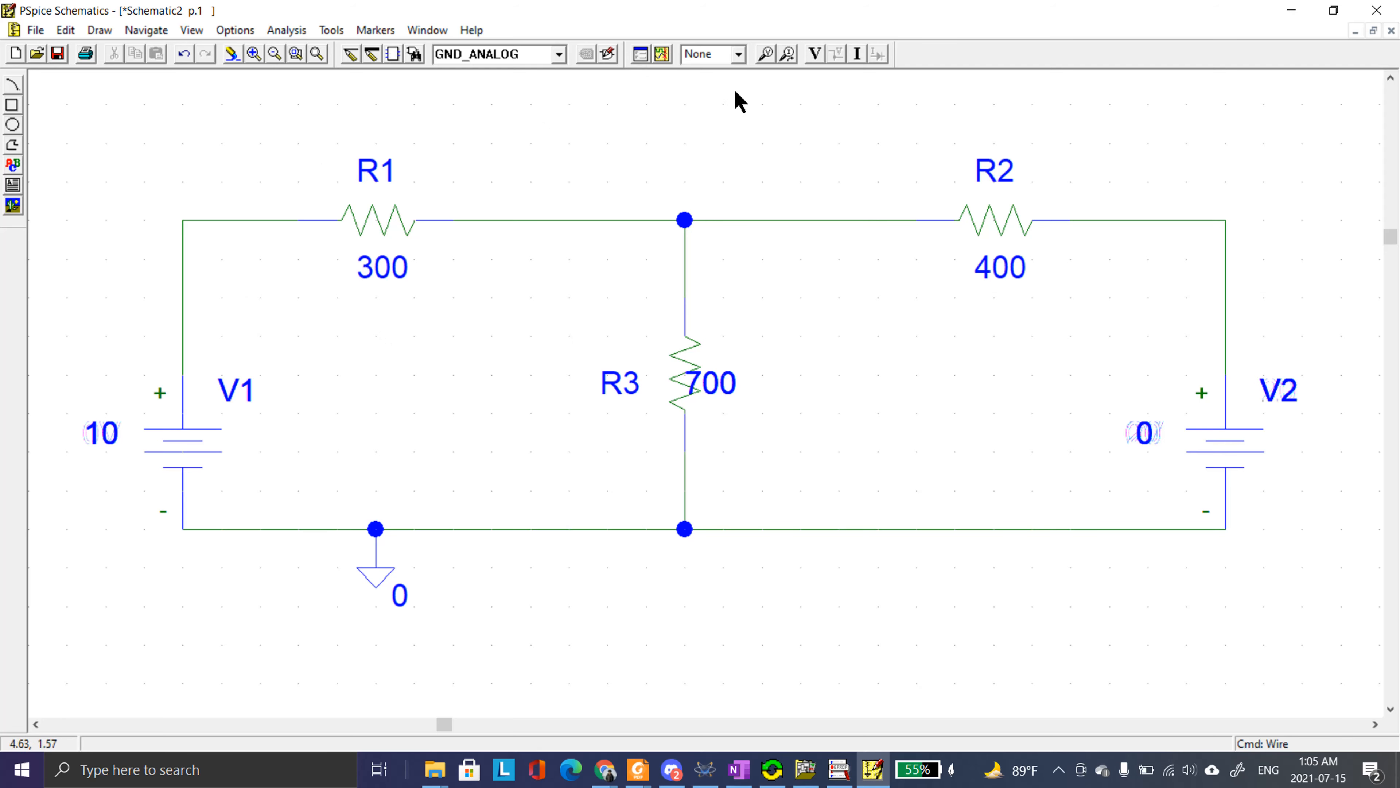
- Simulate the circuit, saving the schematic as Schematic2 in the lab 3 superposition folder
left_click(287, 30)
left_click(309, 154)
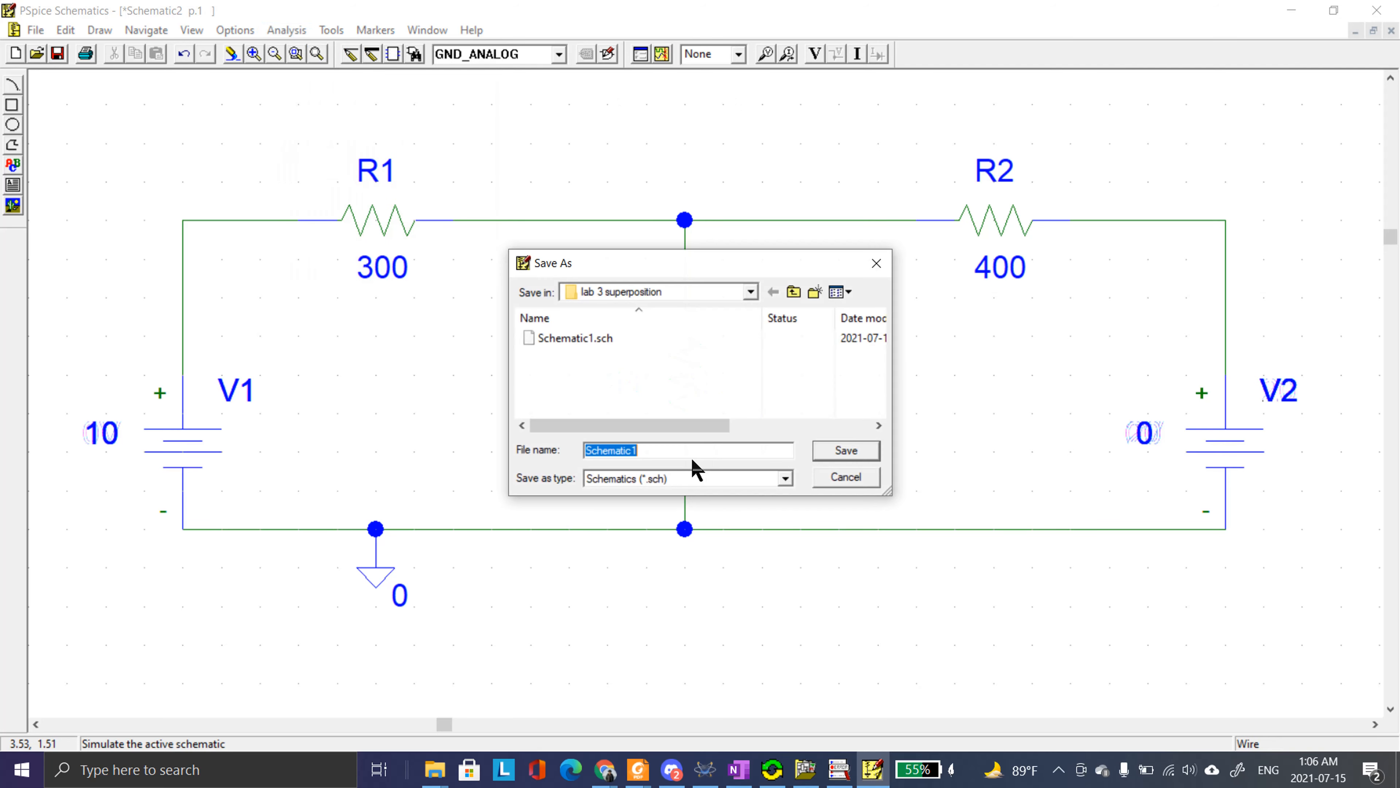
left_click(687, 446)
left_click(856, 452)
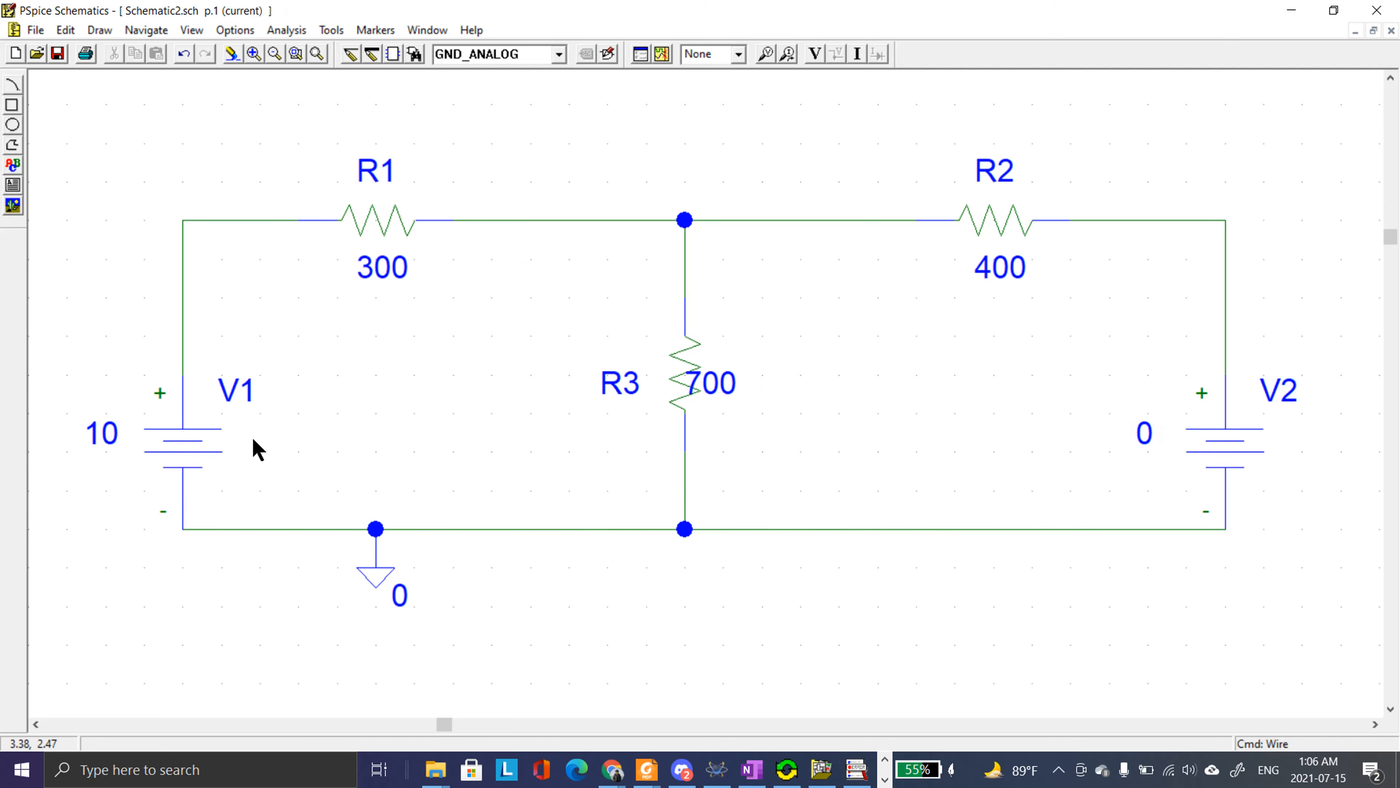
- Display the bias currents on the schematic and record "I3_1=6.557 mA" in a new Notepad document
left_click(859, 54)
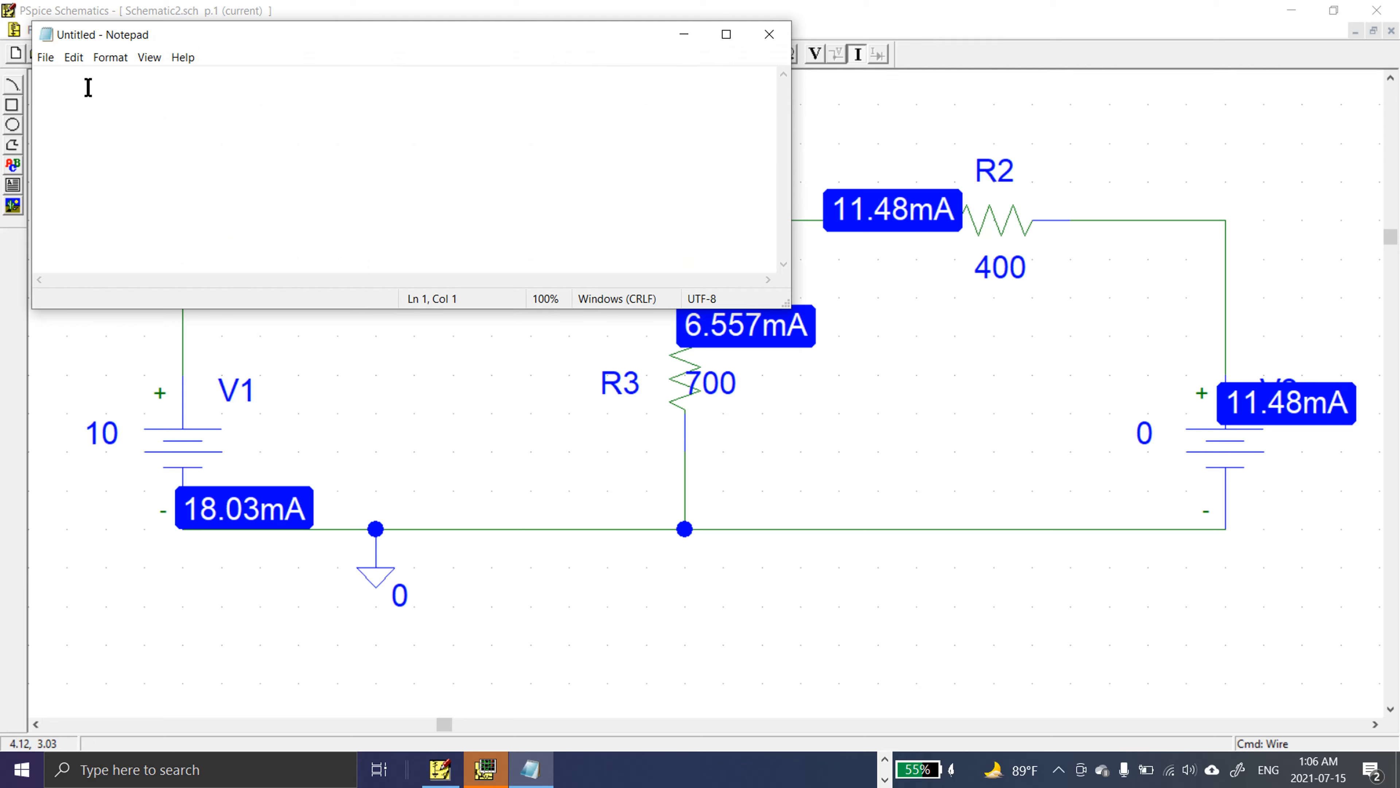
type("I")
key("BackSpace")
type("I3")
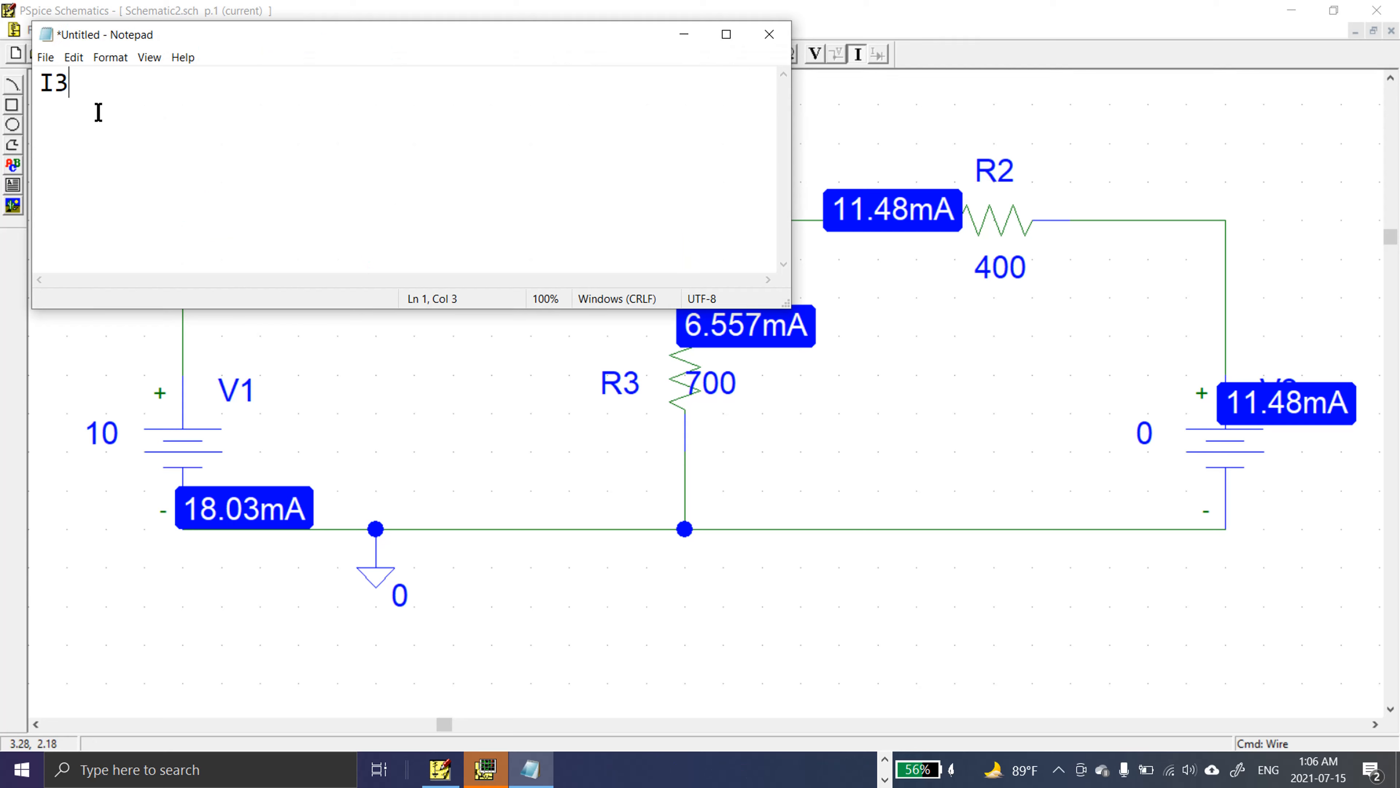
key("Right")
type("_1=6.557 m")
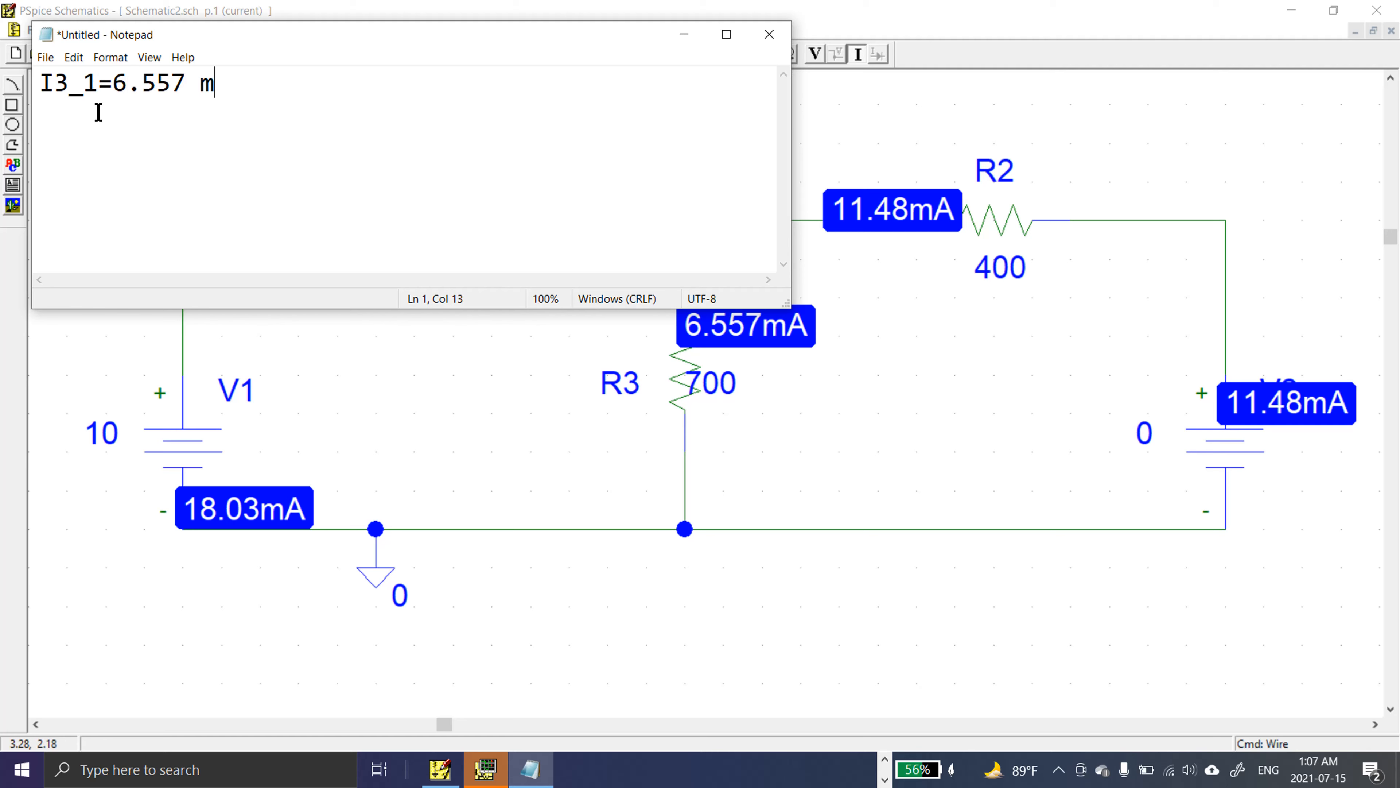
type("A")
left_click(685, 35)
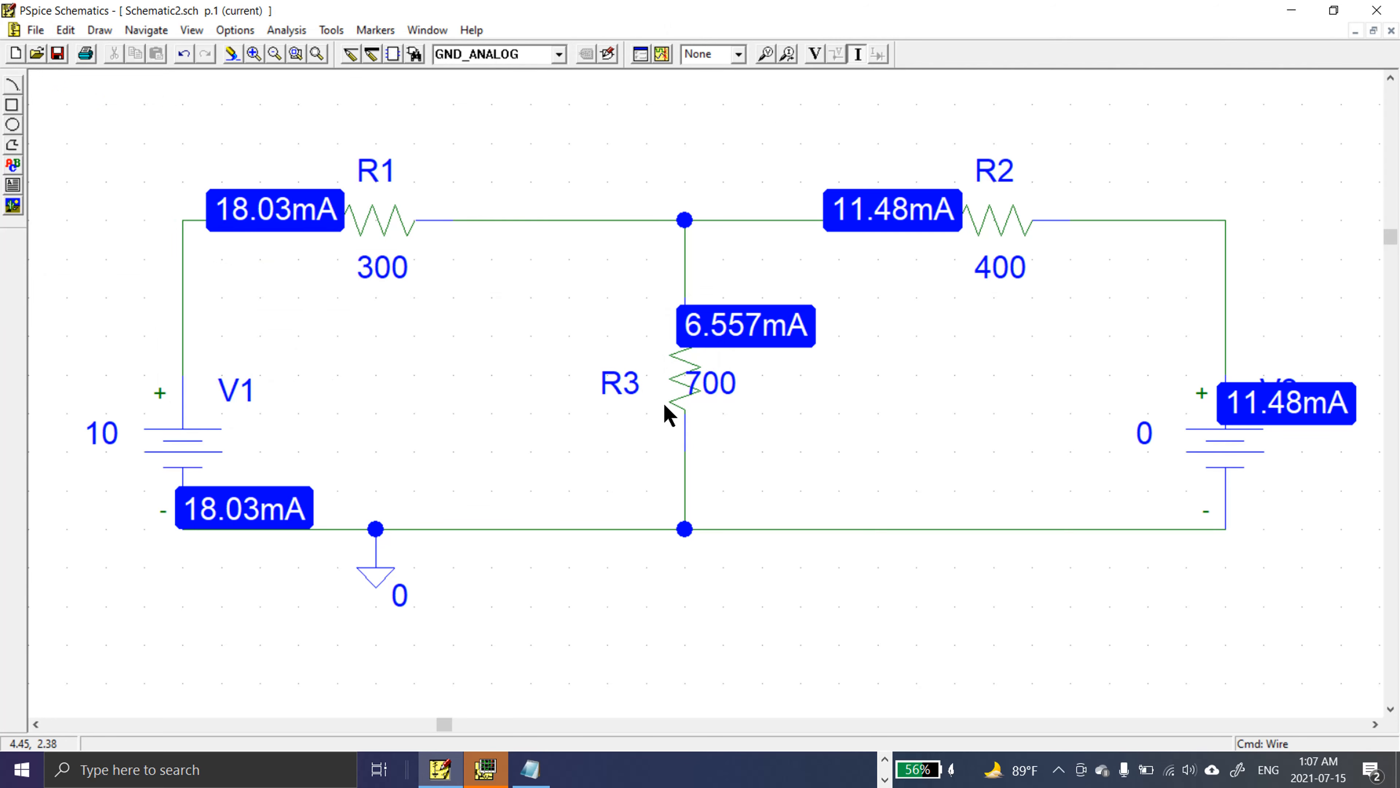
- Hide the bias currents and set the DC value of voltage source V2 to 20
left_click(858, 55)
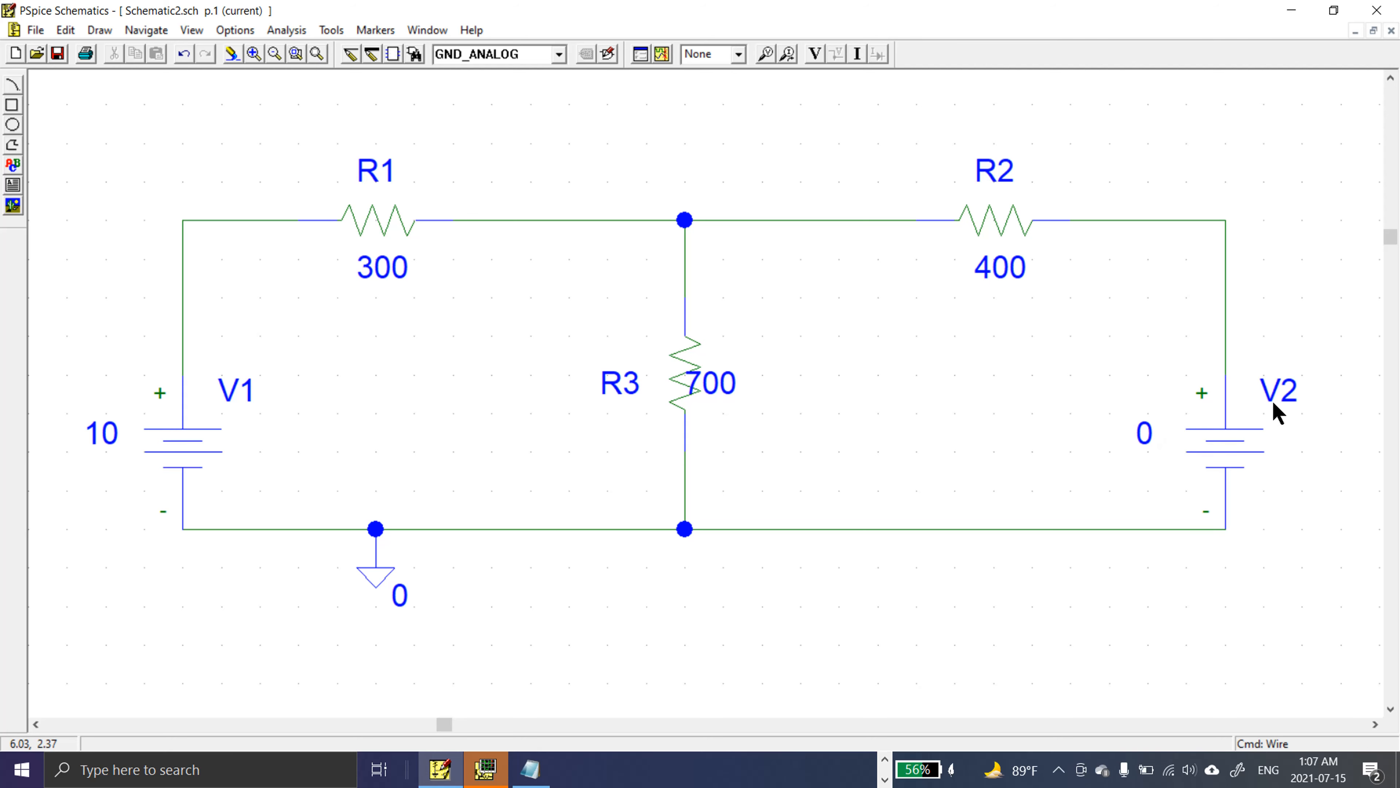
double_click(1145, 435)
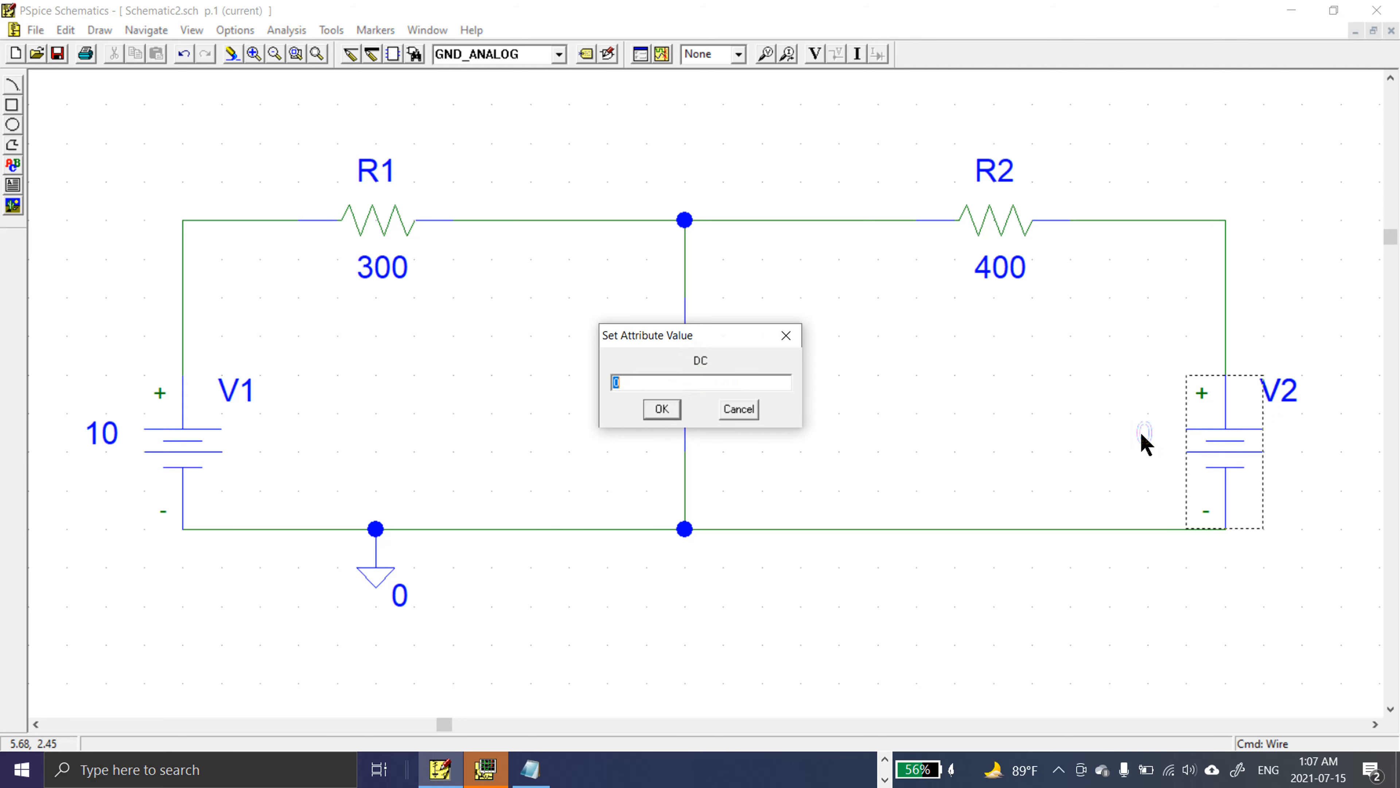
type("20")
key("Return")
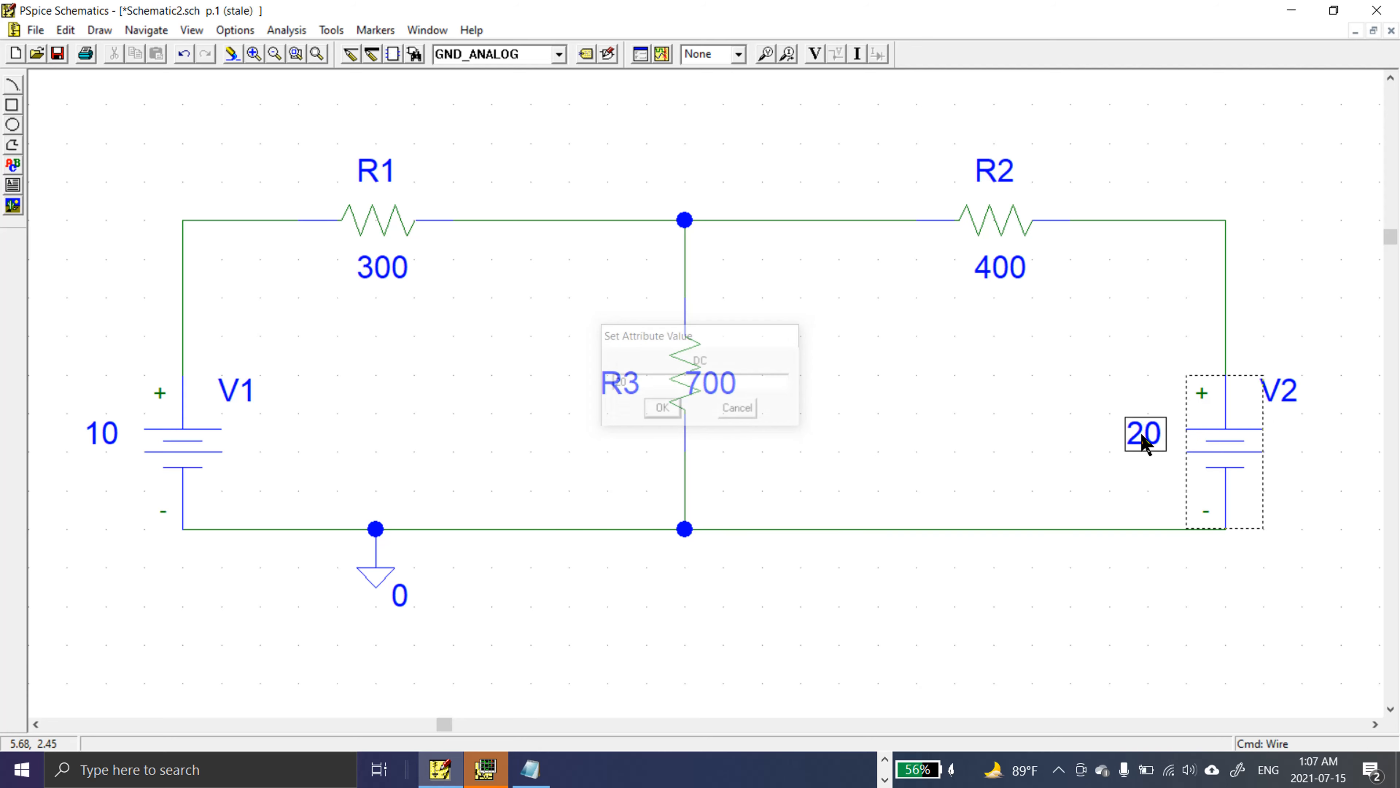
- Set the DC value of voltage source V1 to 0
double_click(104, 440)
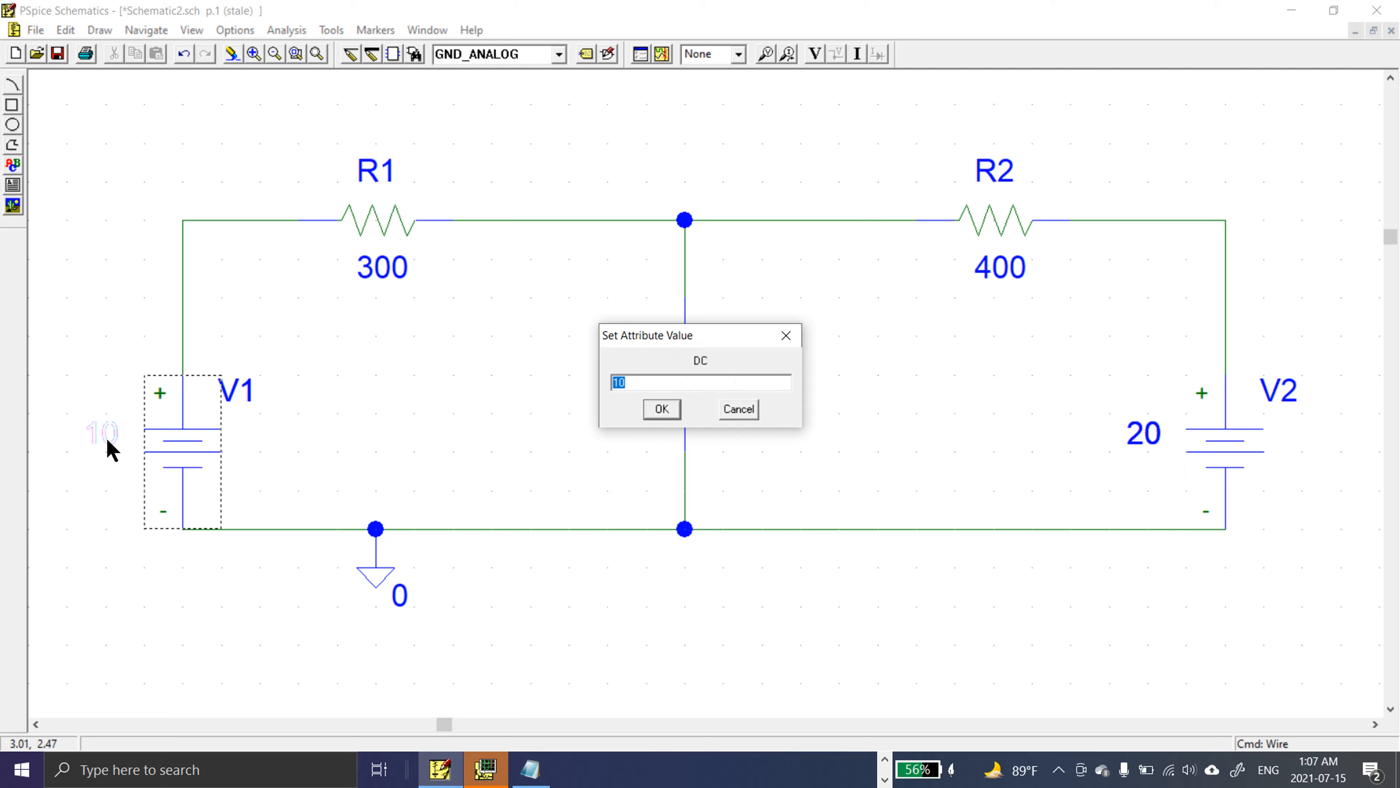
type("0")
key("Return")
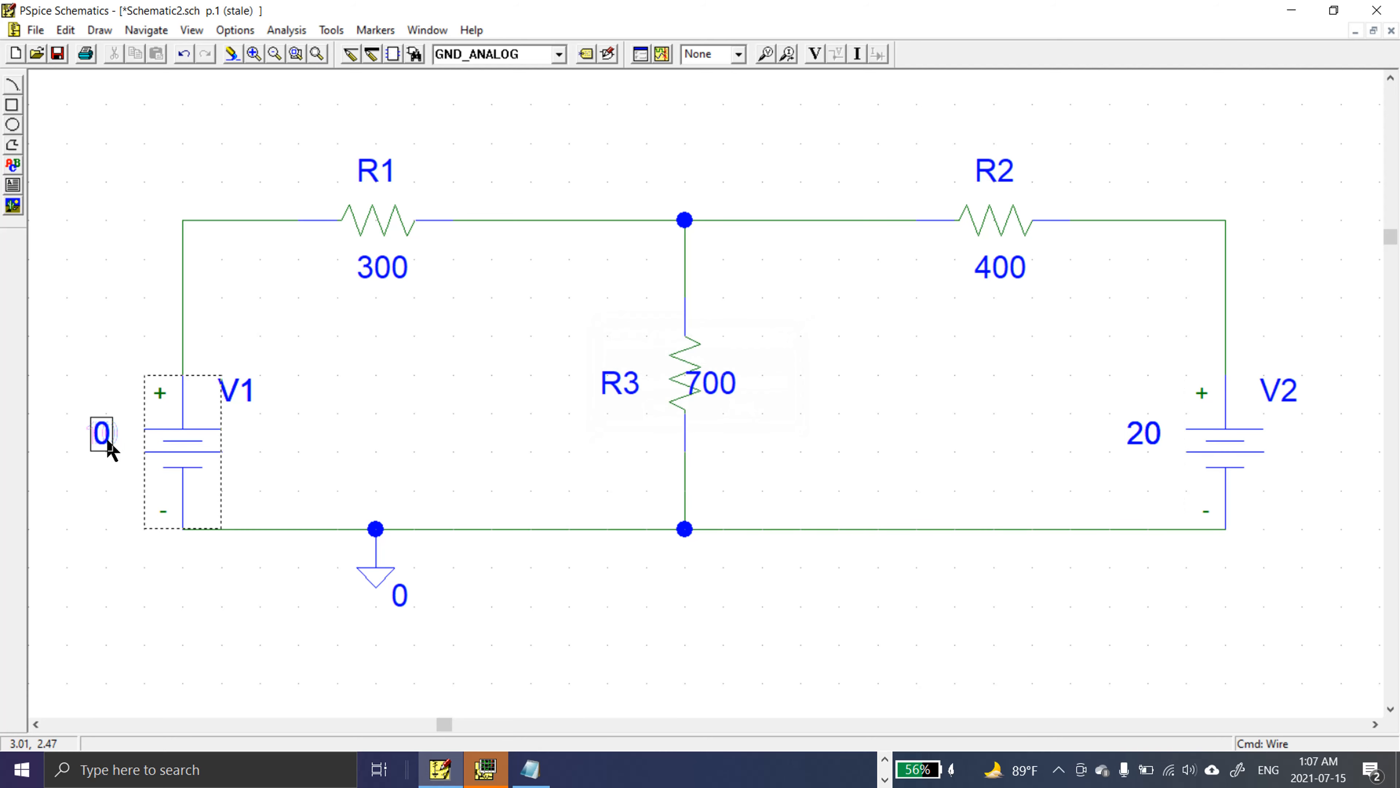
left_click(391, 498)
- Simulate the circuit with only V2 active and display the bias currents on the schematic
left_click(287, 30)
left_click(317, 157)
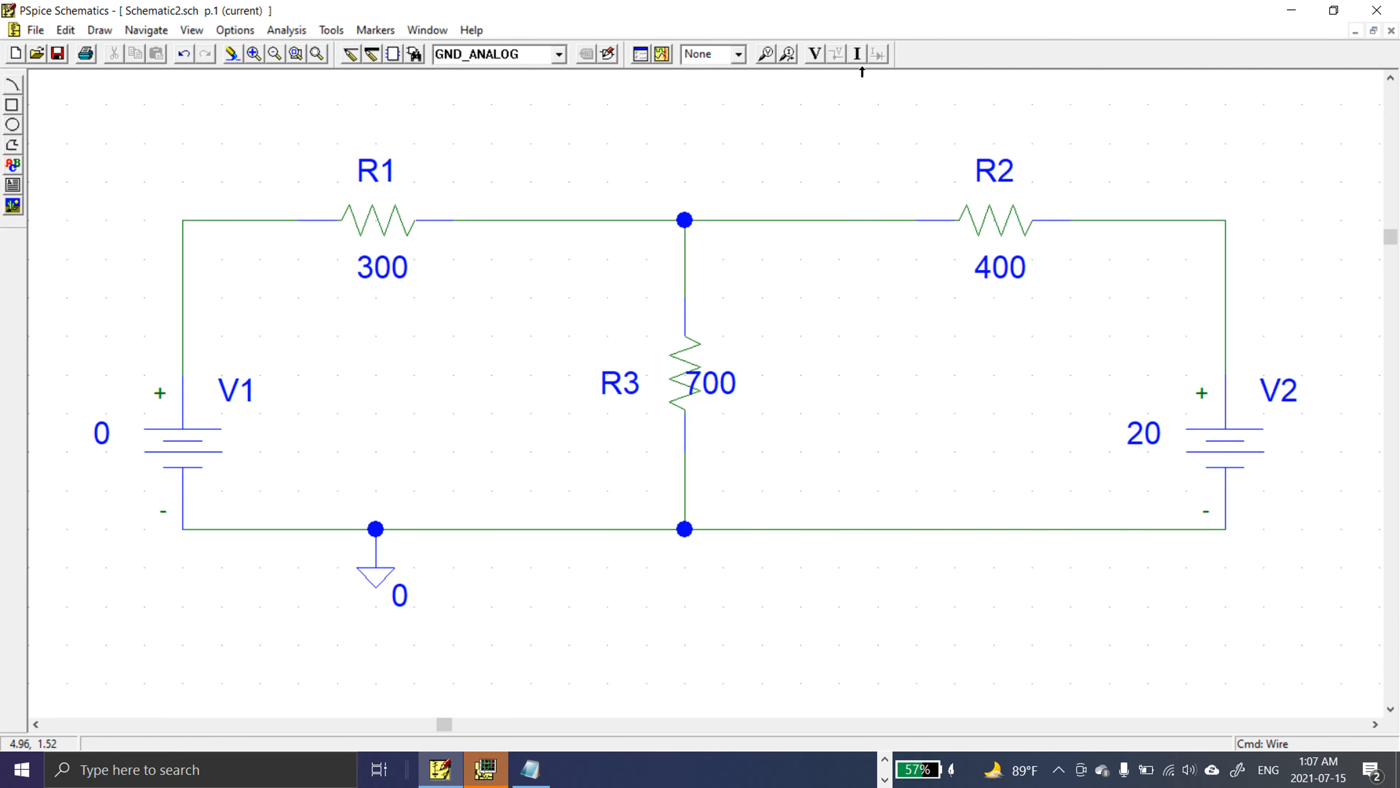
left_click(856, 54)
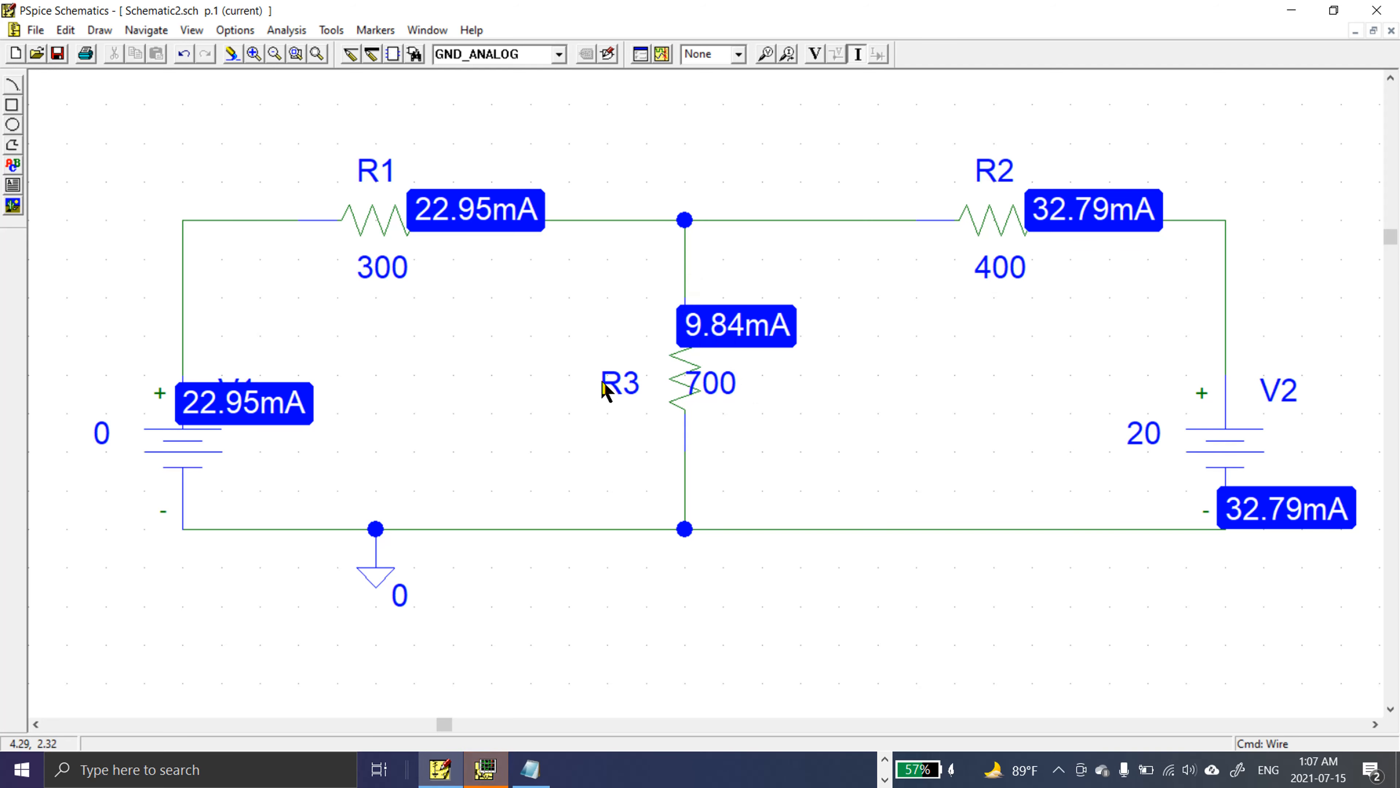
- Switch to the Notepad document and record "I3_2=9.84 mA" on a new line below the I3_1 value
left_click(531, 772)
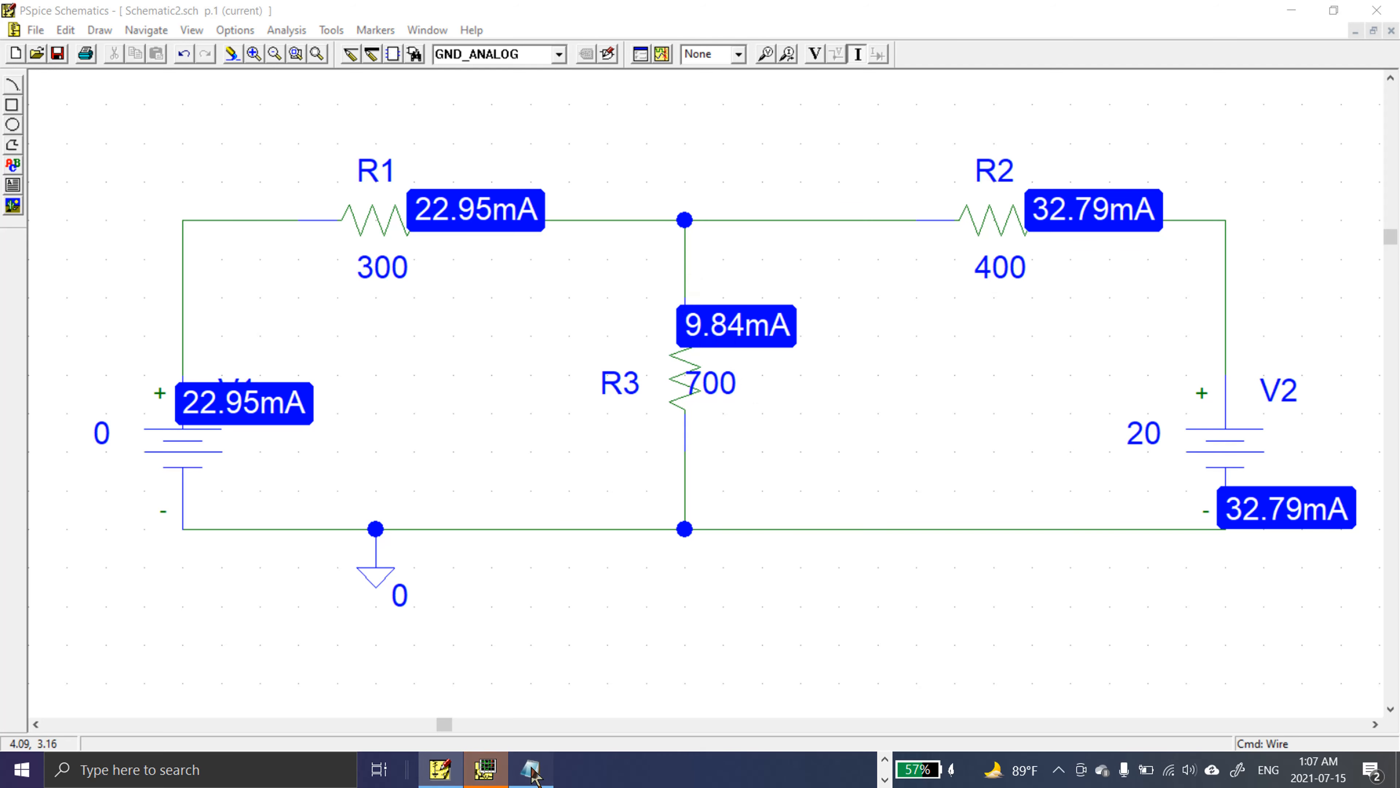
key("Return")
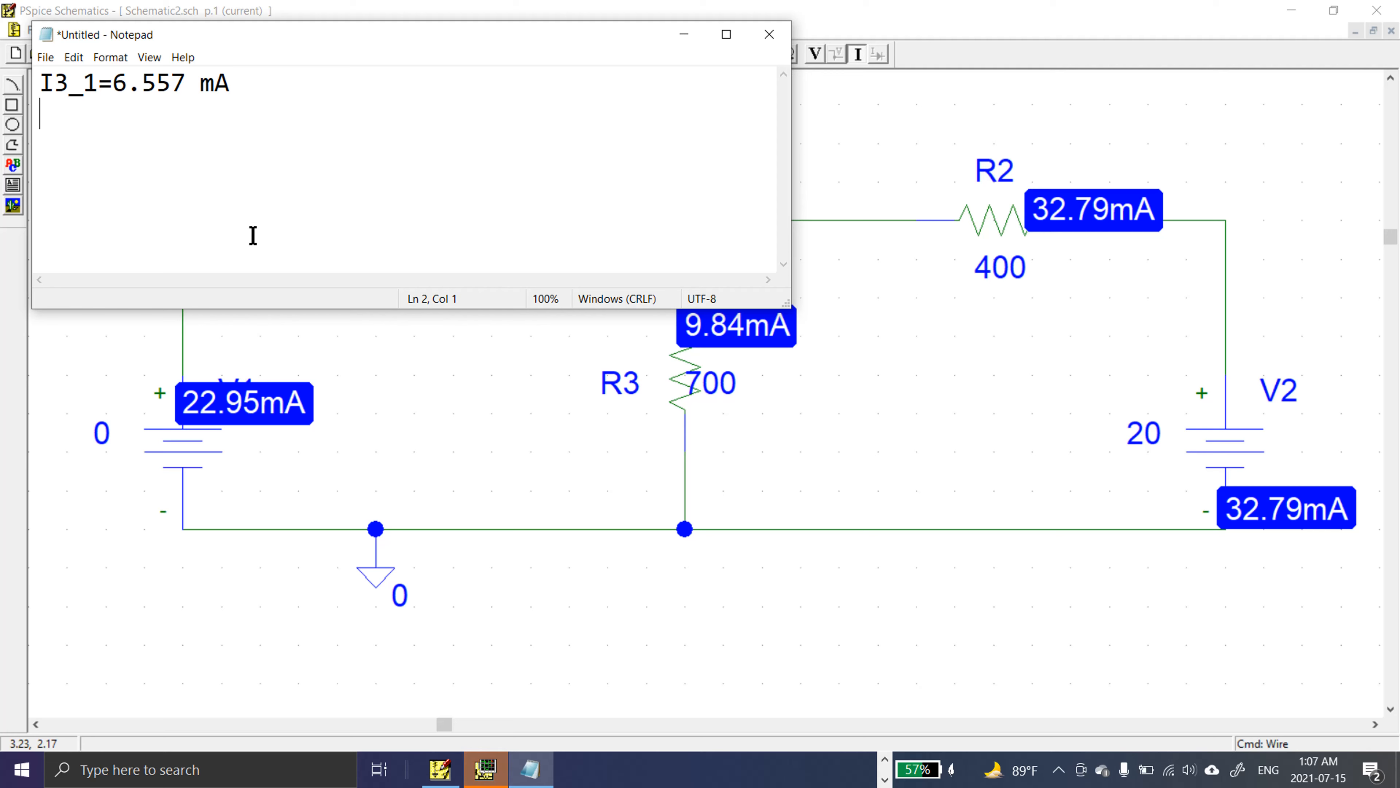
type("I")
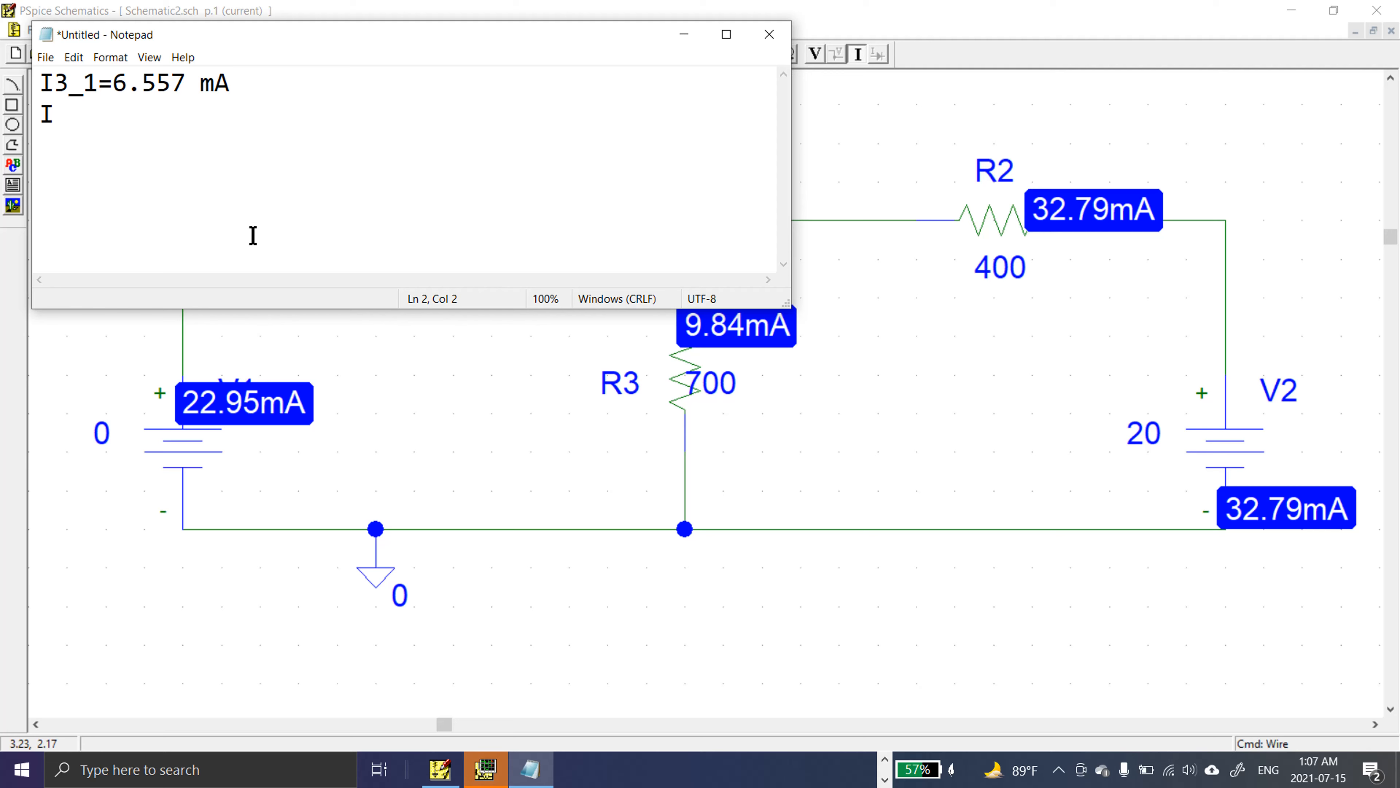
type("3_2-")
key("BackSpace")
type("=")
mouse_move(367, 45)
left_mouse_down()
mouse_move(166, 161)
mouse_move(367, 56)
left_mouse_up()
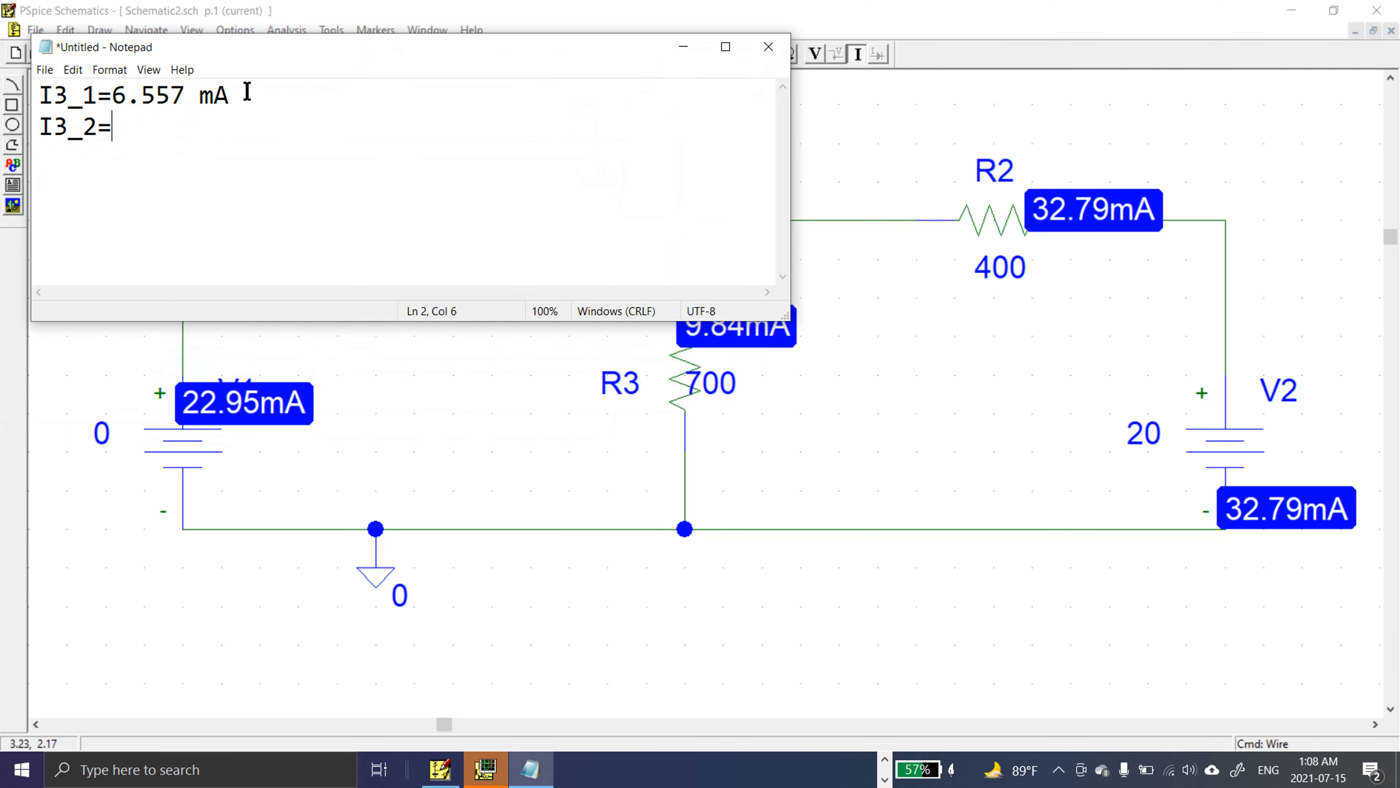
type("9.84 mA")
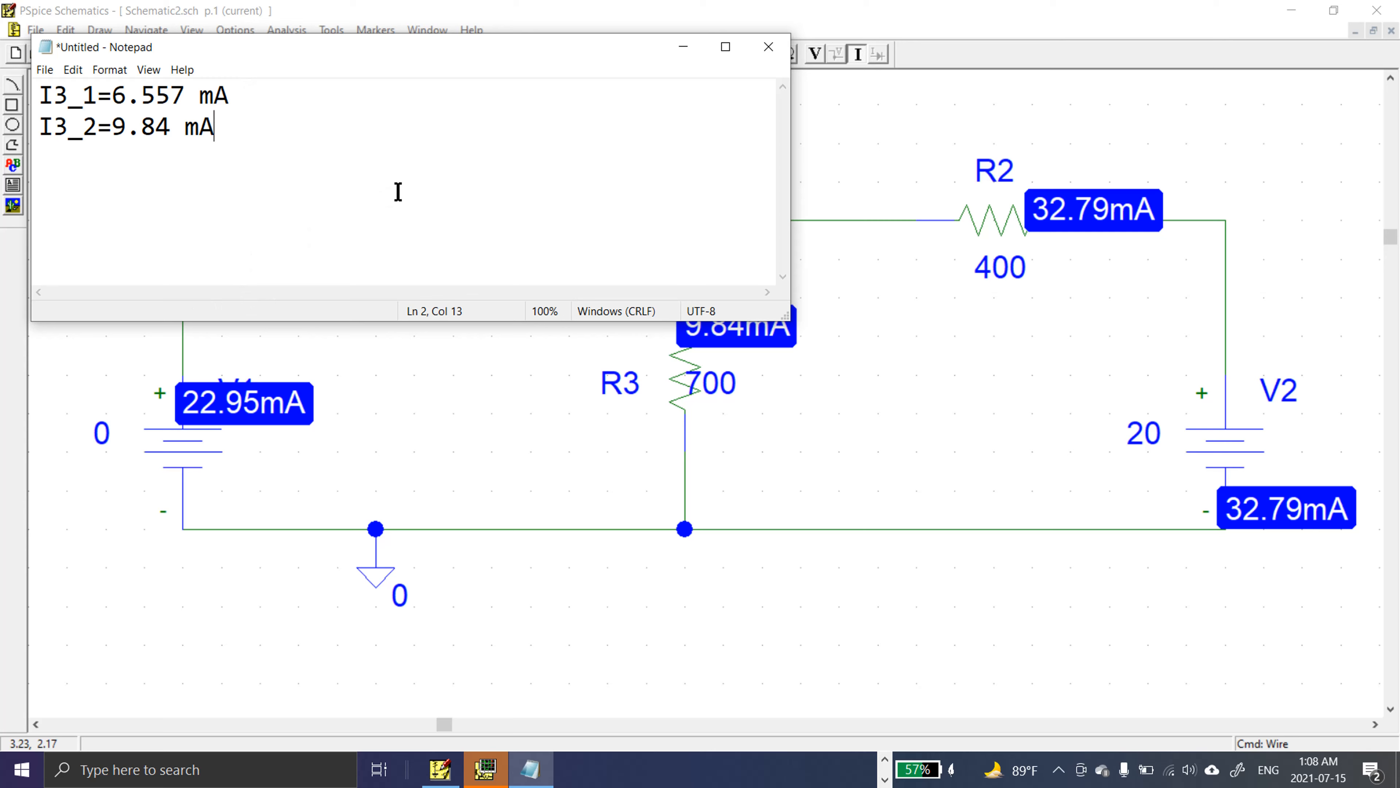
- Start an "I3" line below a blank line in the notes and return to the PSpice schematic
key("Return")
key("Return")
type("I3")
left_click(665, 57)
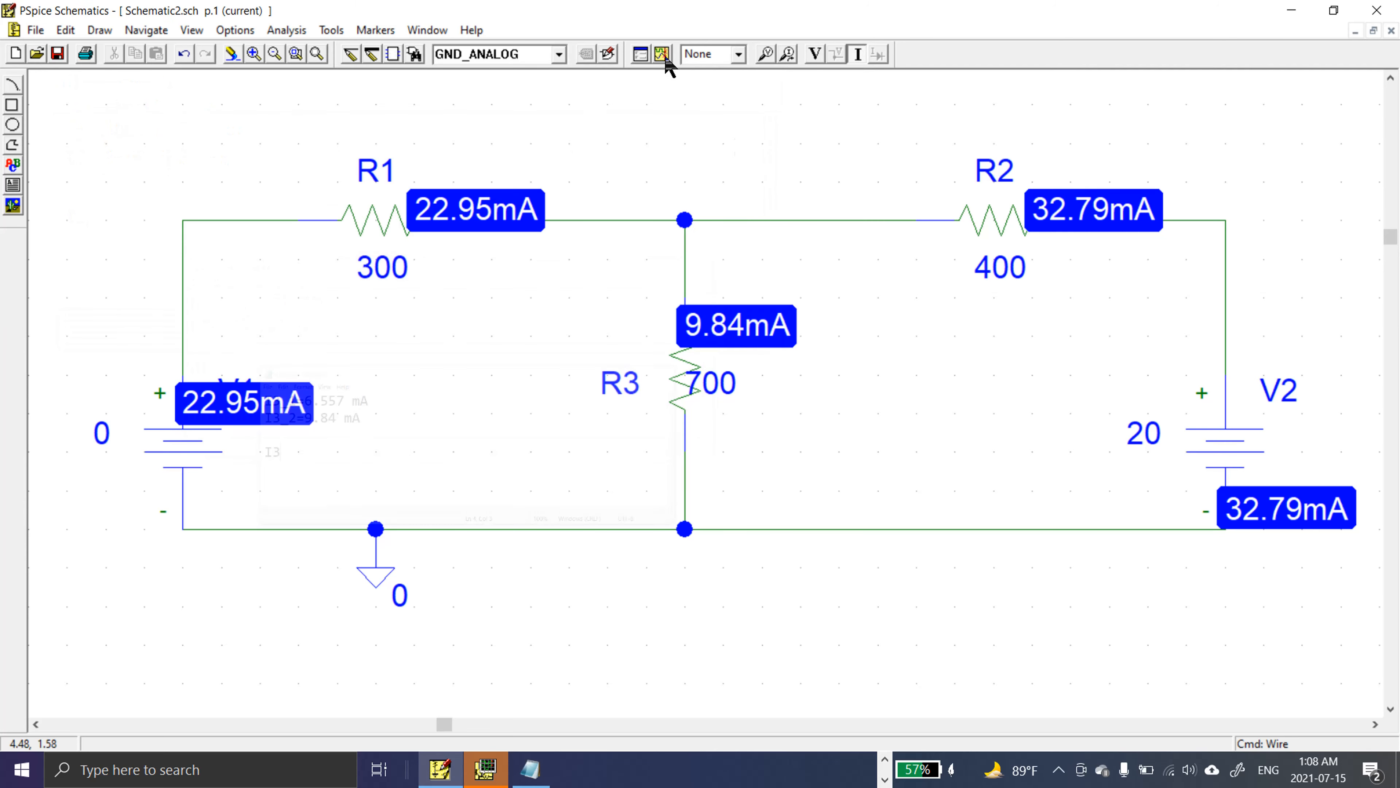
- Hide the bias currents and set the DC value of voltage source V1 to 10
left_click(859, 54)
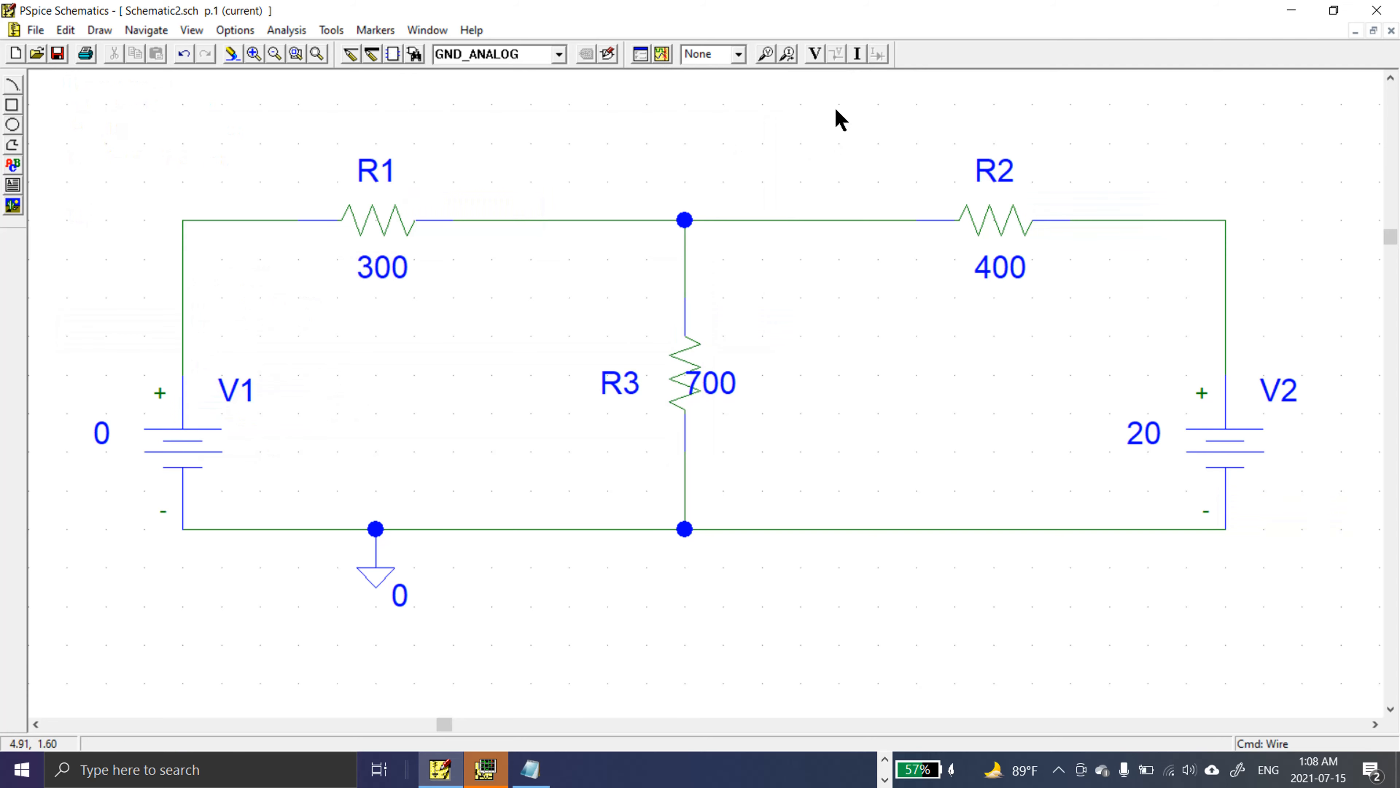
double_click(100, 435)
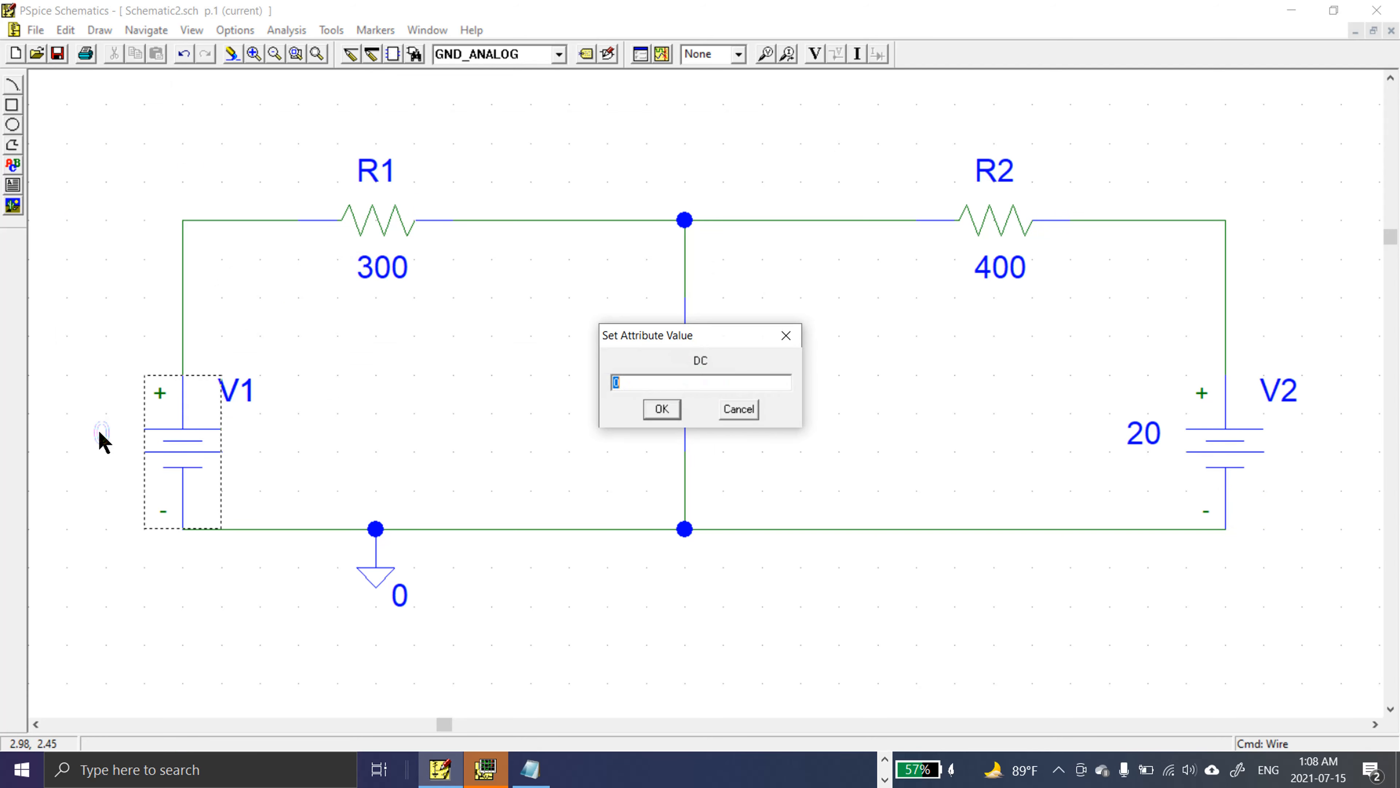
type("10")
key("Return")
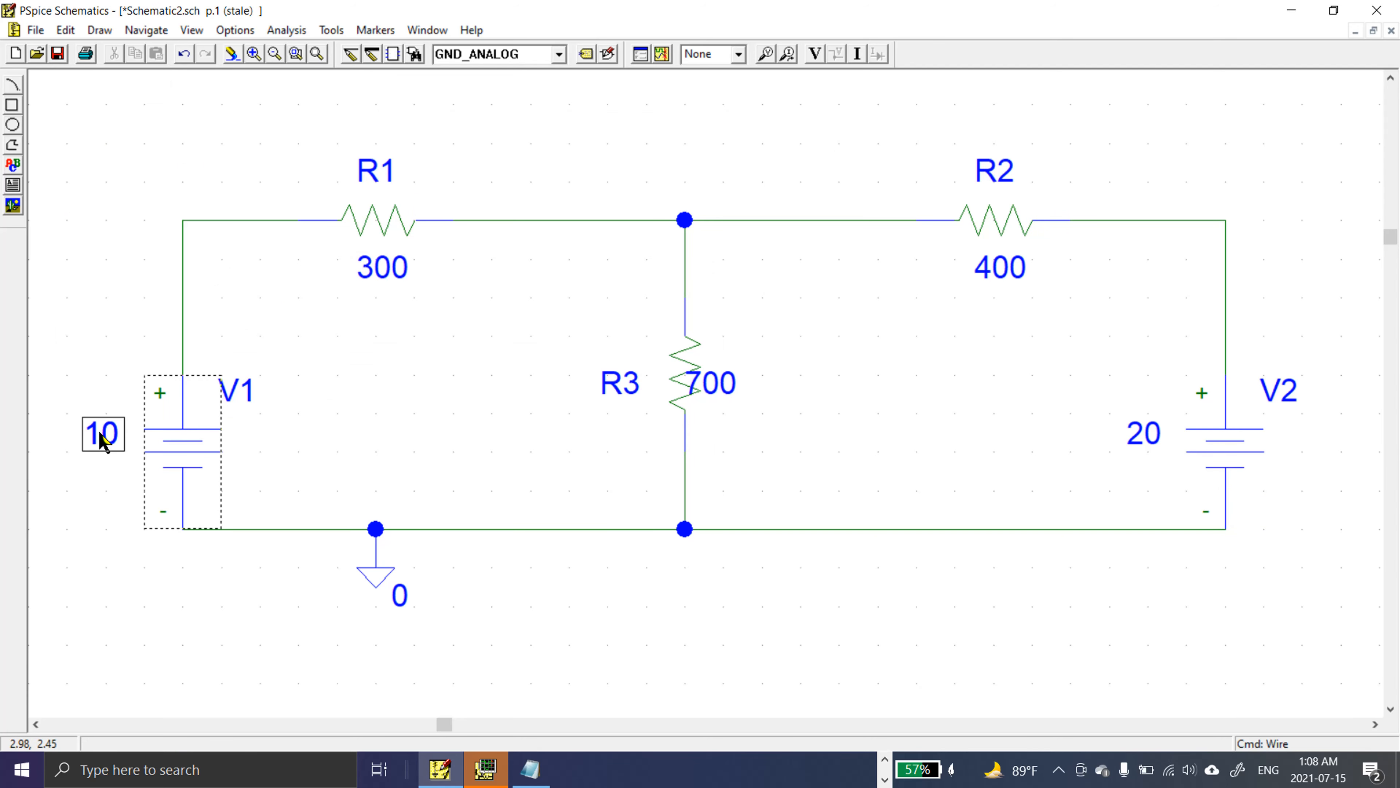
left_click(407, 452)
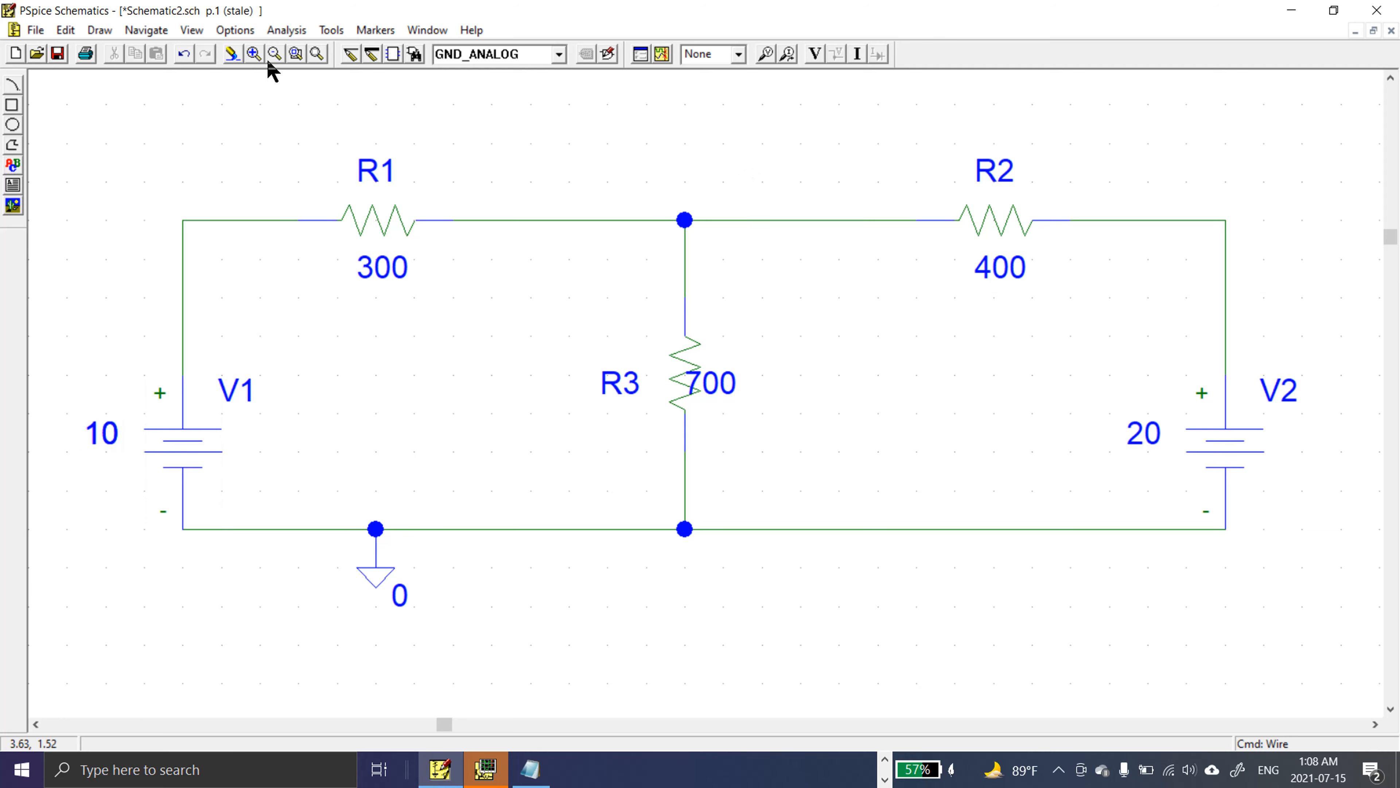
- Simulate the circuit with both voltage sources active and display the bias currents
left_click(277, 32)
left_click(328, 156)
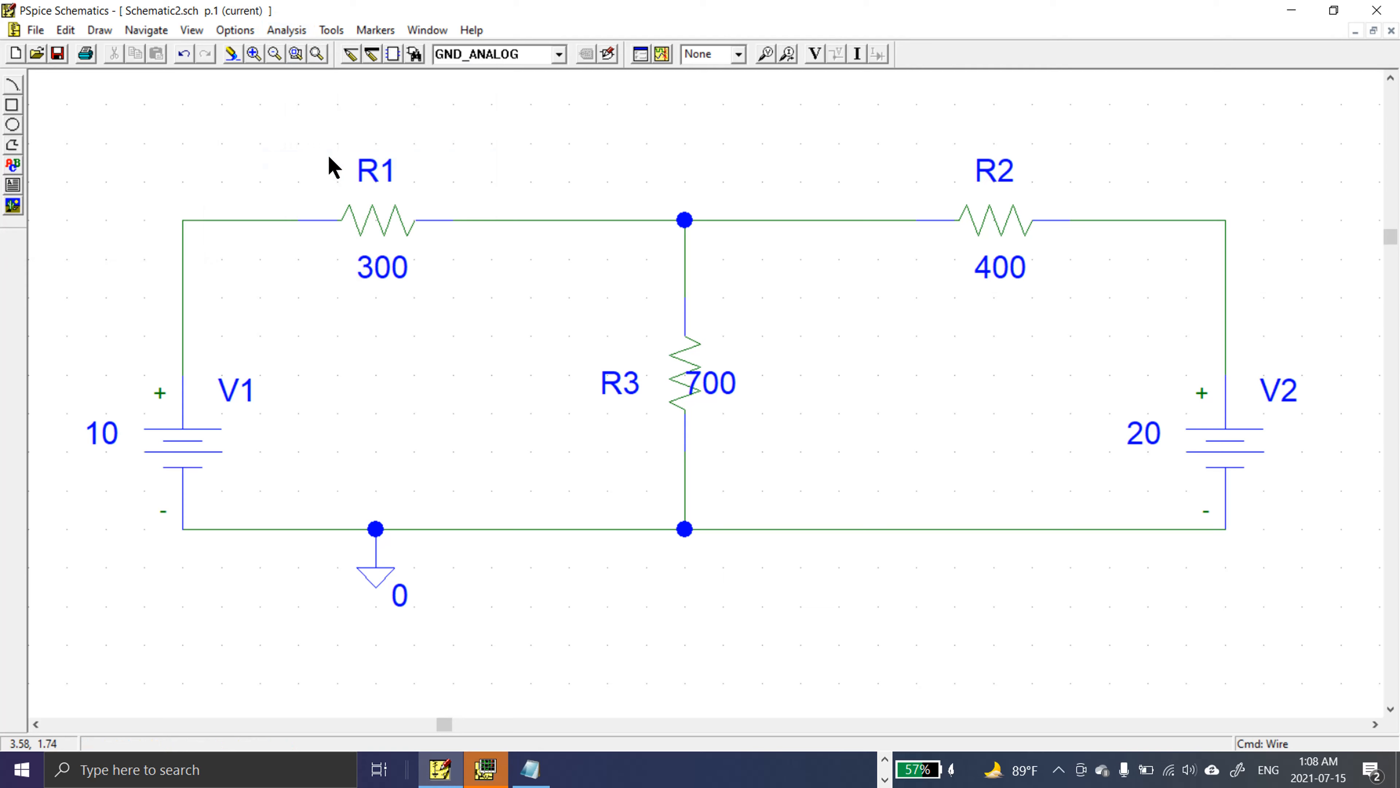
left_click(858, 54)
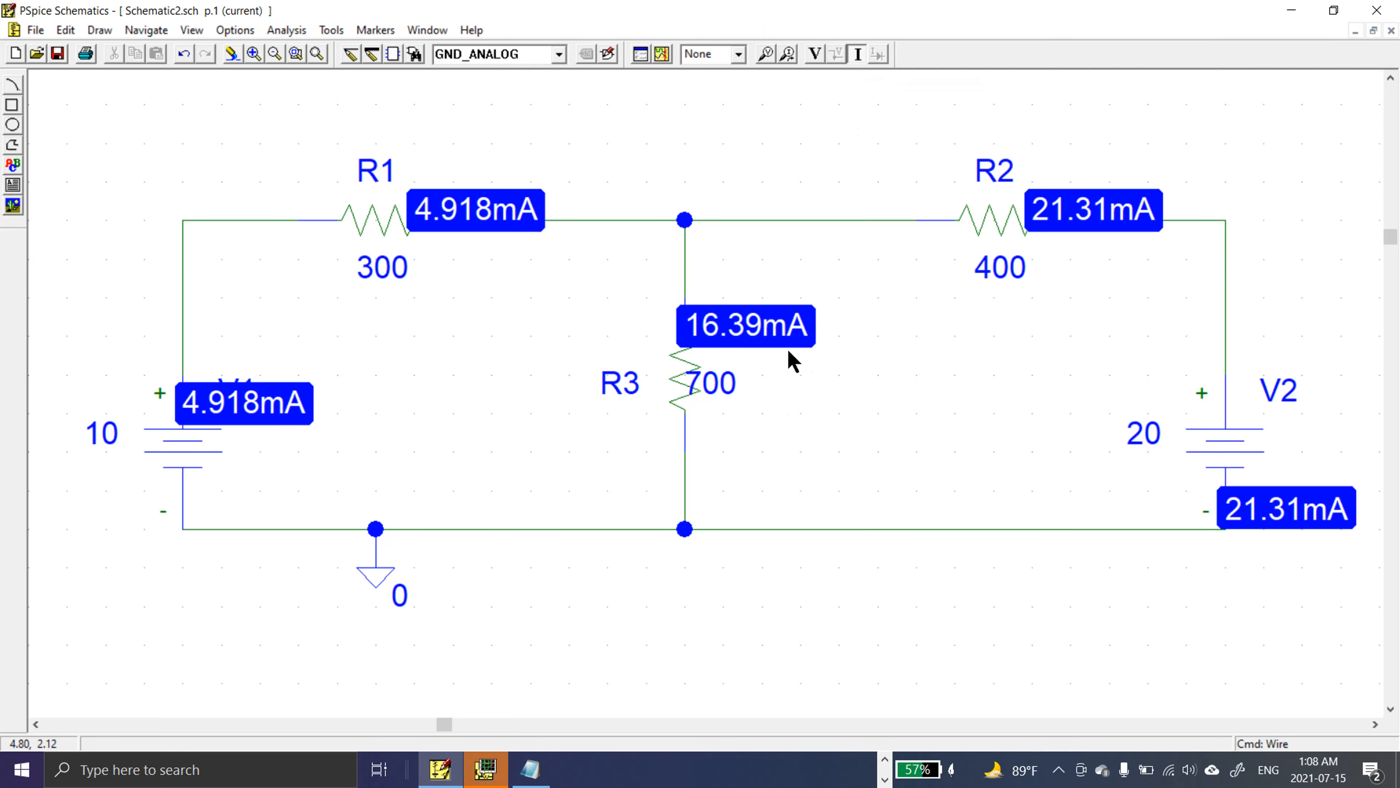
- Switch to Notepad and complete the total current line as "I3 = 16.39 mA"
left_click(530, 768)
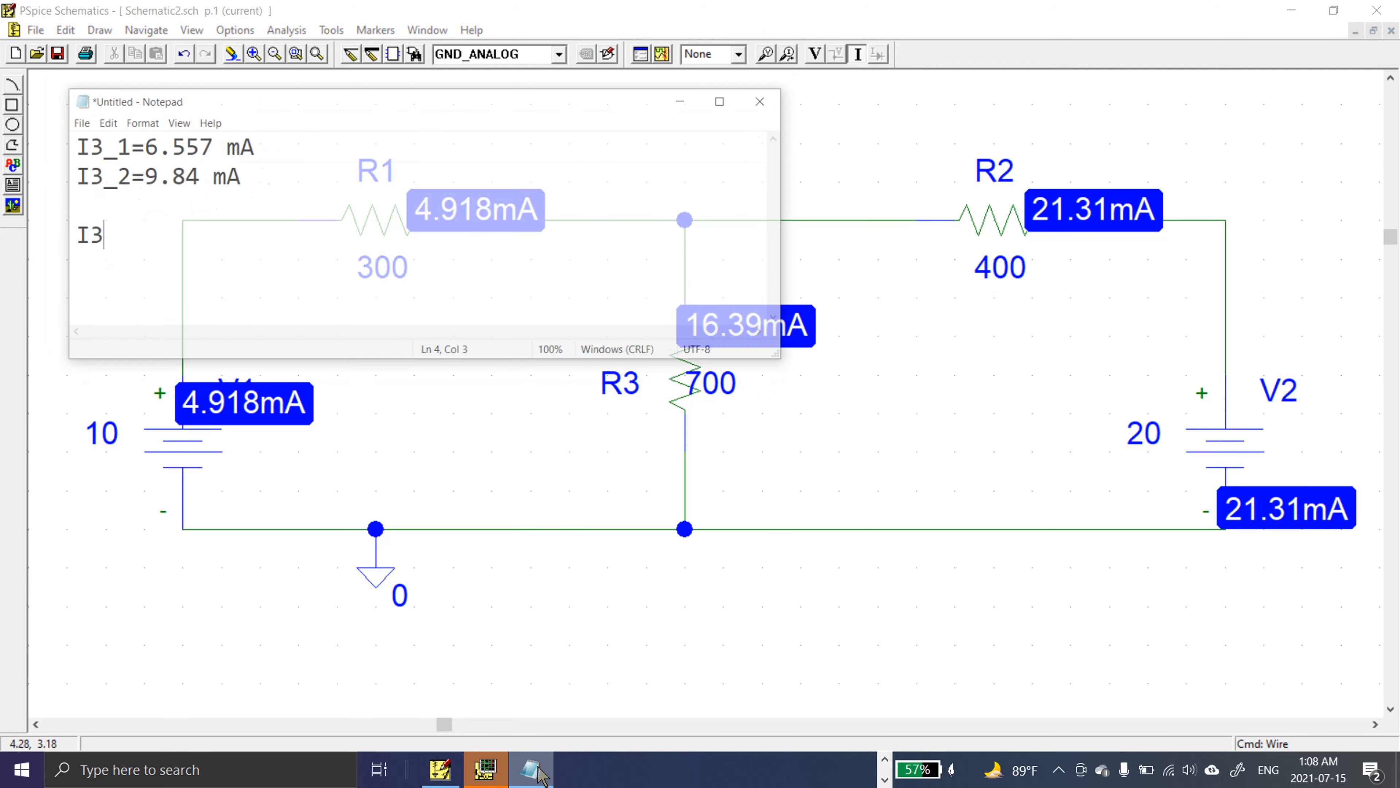
type("= ")
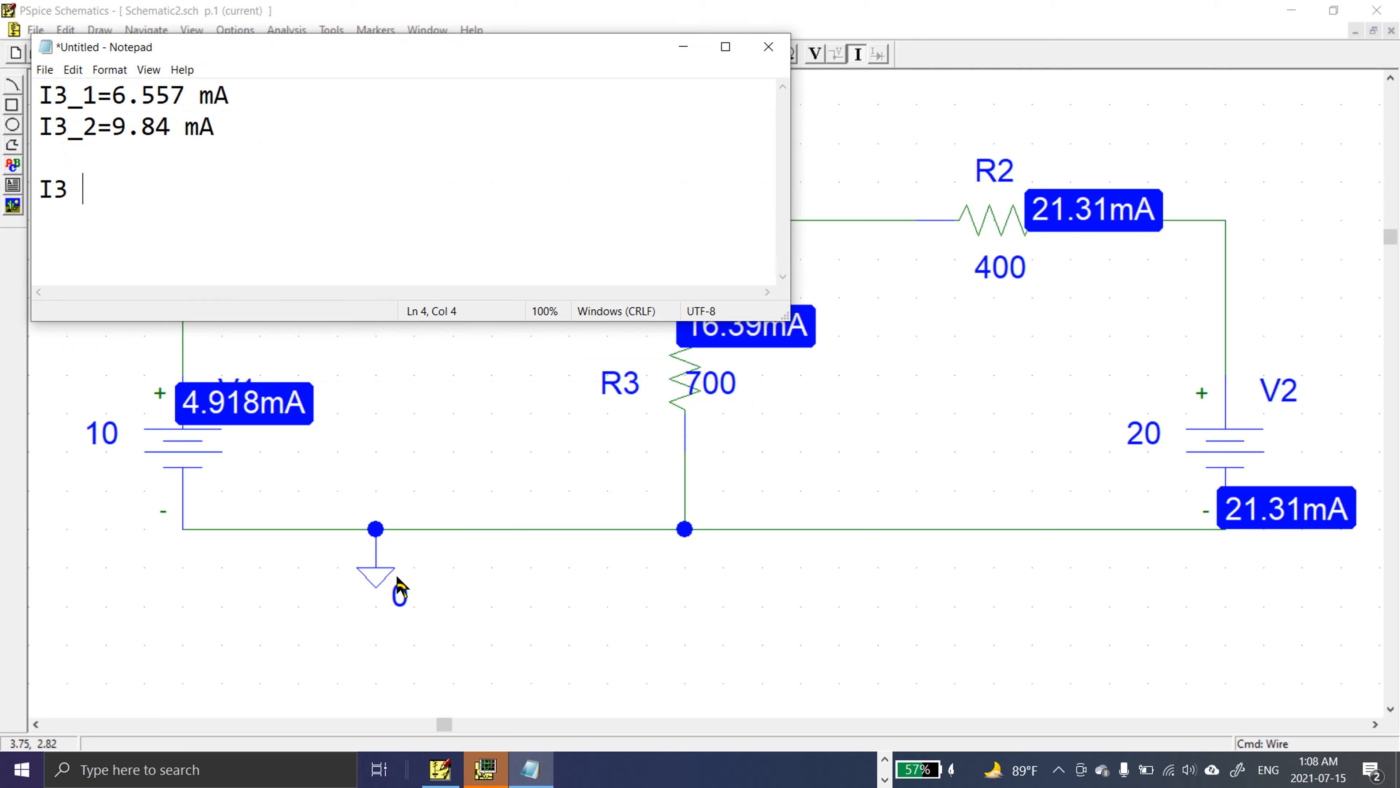
type("16.39 mA")
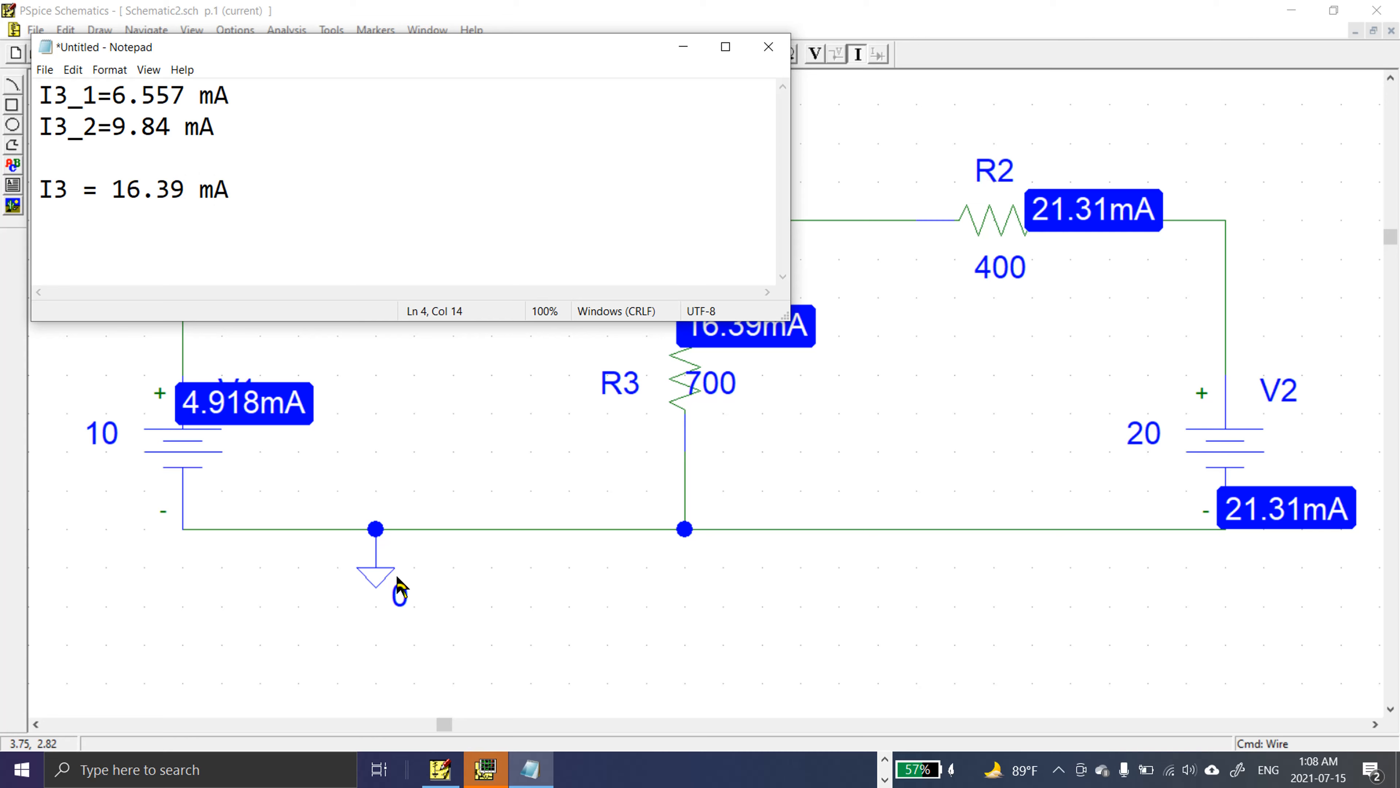
left_click_drag(232, 101, 31, 105)
left_click(224, 105)
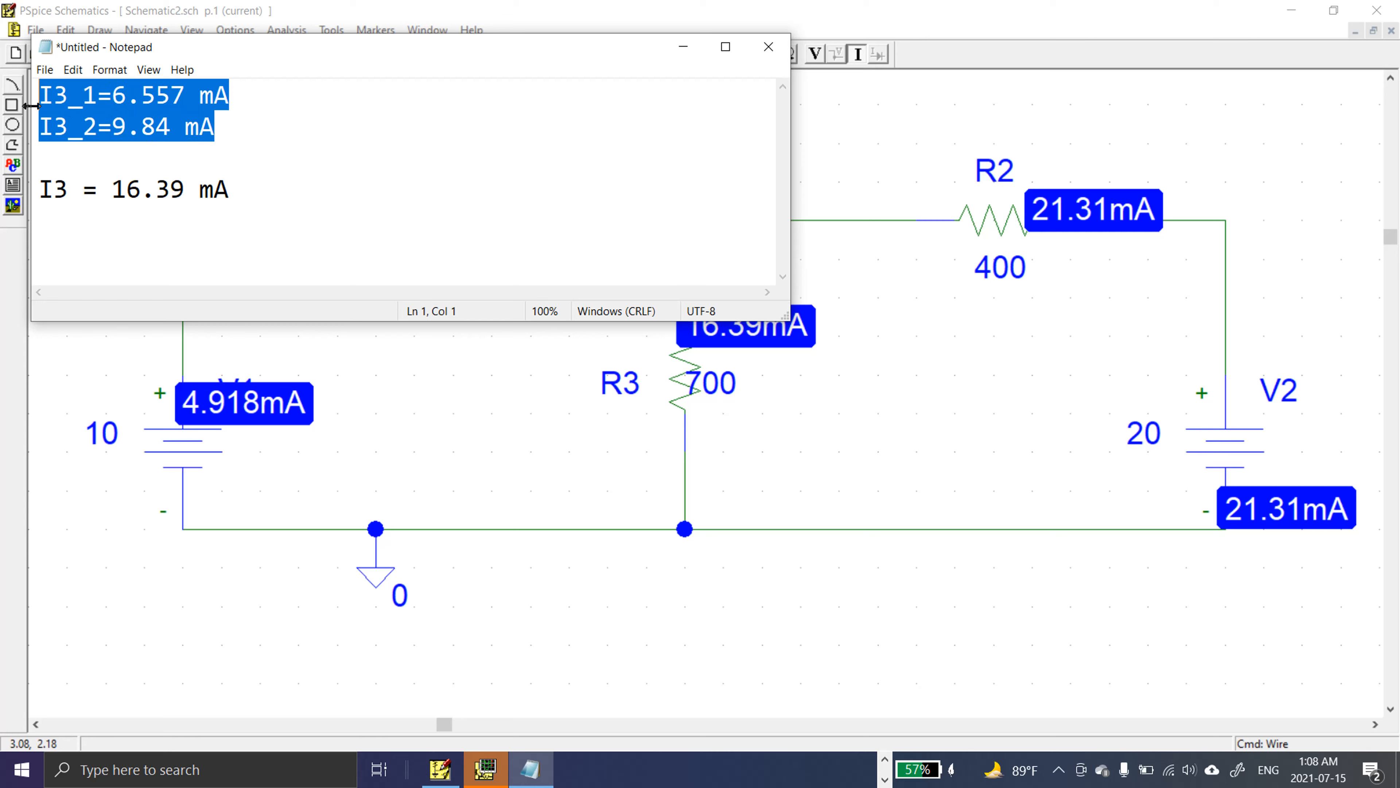
left_click(246, 158)
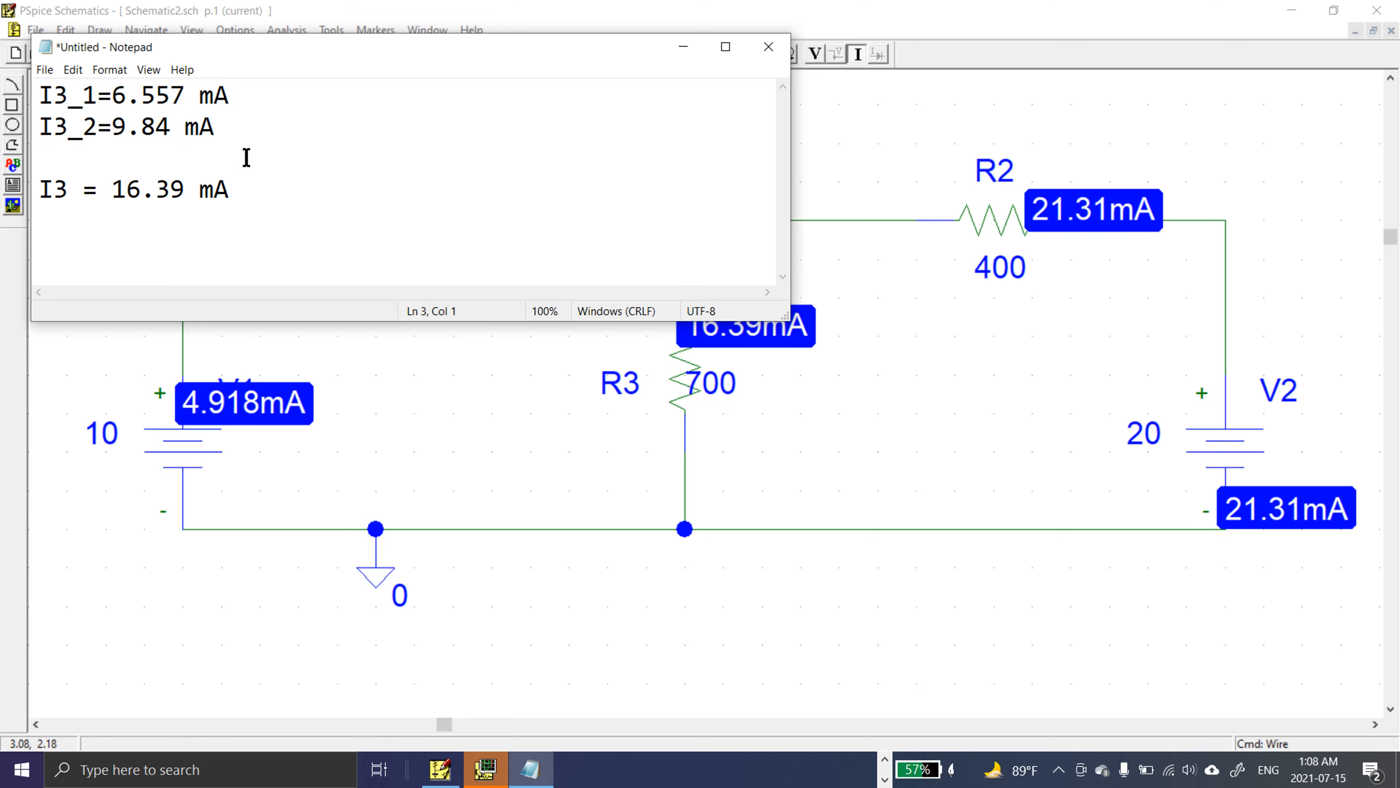